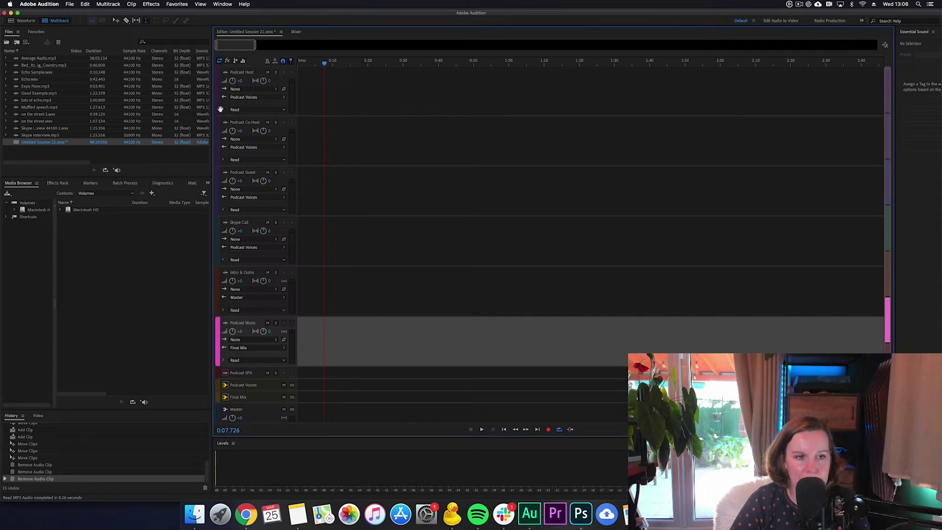
# Examine the Podcast Host, Podcast Co-Host and Podcast Guest voice tracks in the multitrack session.
pyautogui.click(220, 109)
pyautogui.click(218, 139)
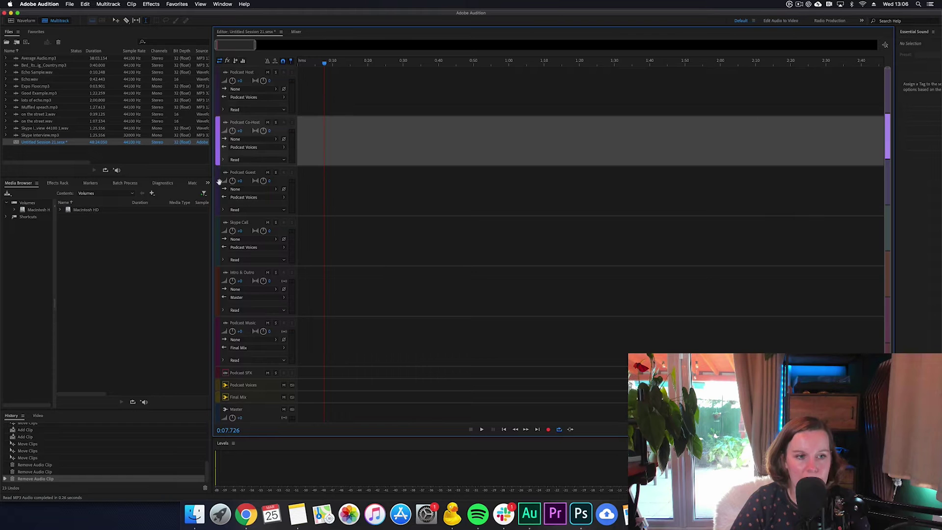
pyautogui.click(218, 182)
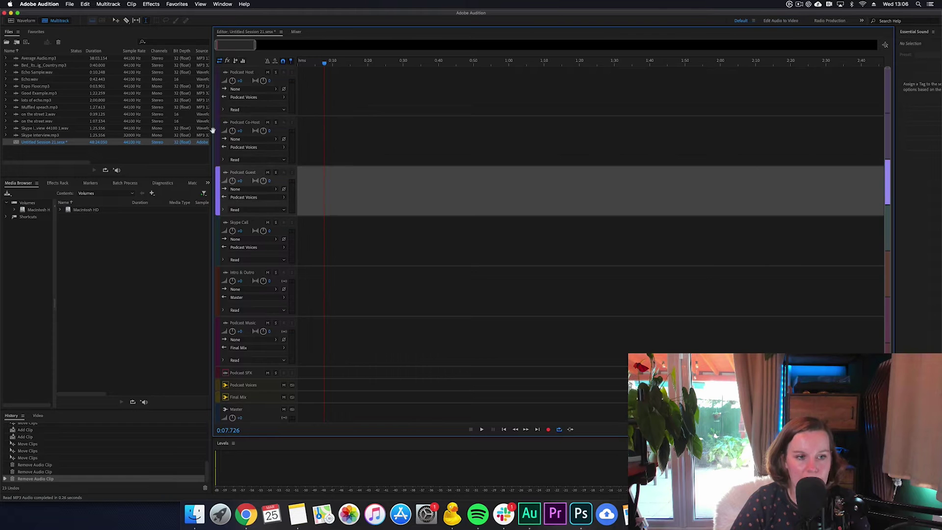
pyautogui.click(218, 104)
pyautogui.click(217, 129)
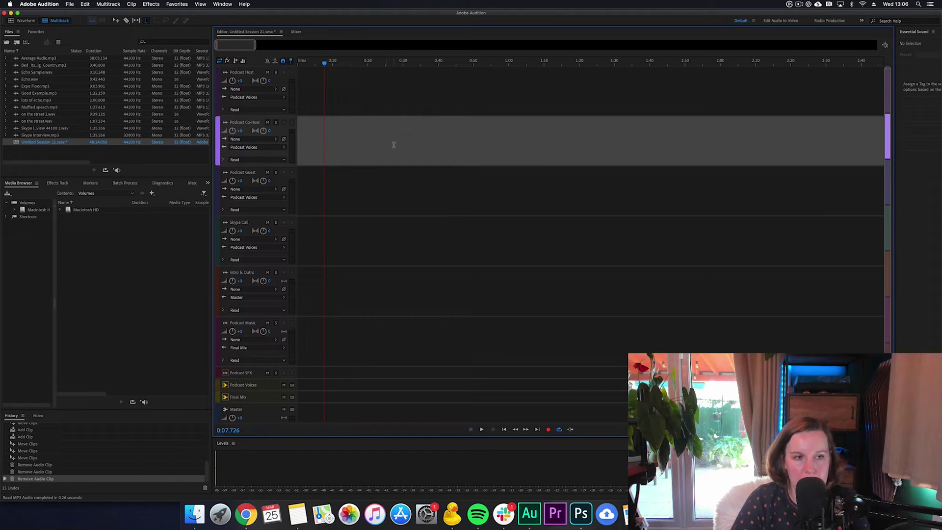
pyautogui.click(260, 90)
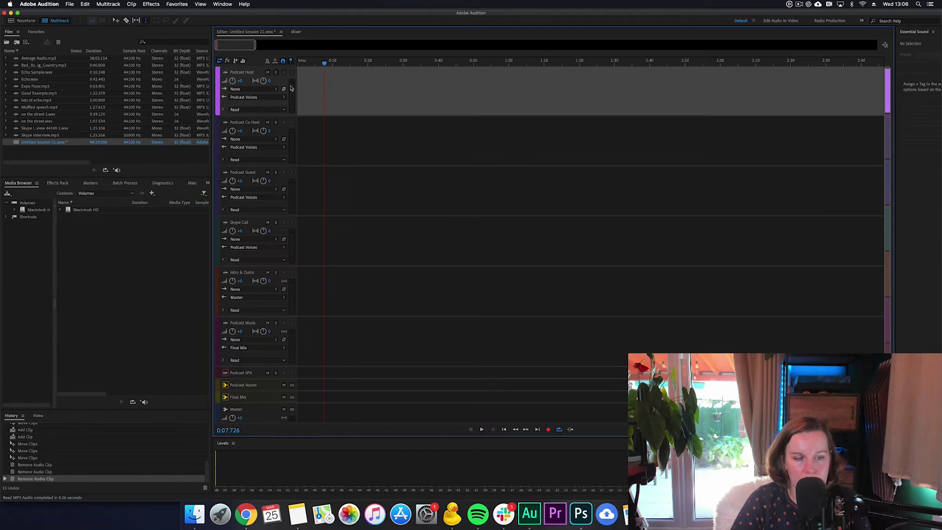
pyautogui.click(314, 142)
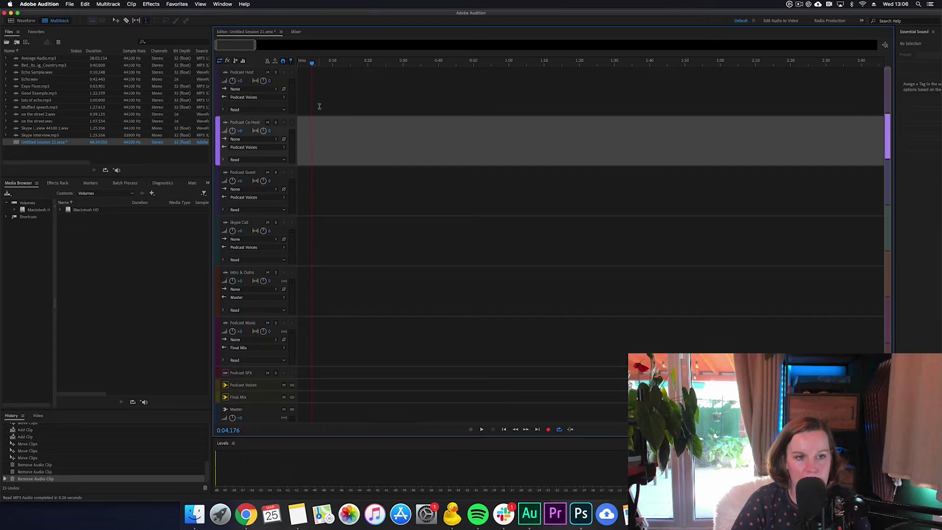
pyautogui.click(320, 105)
pyautogui.click(322, 144)
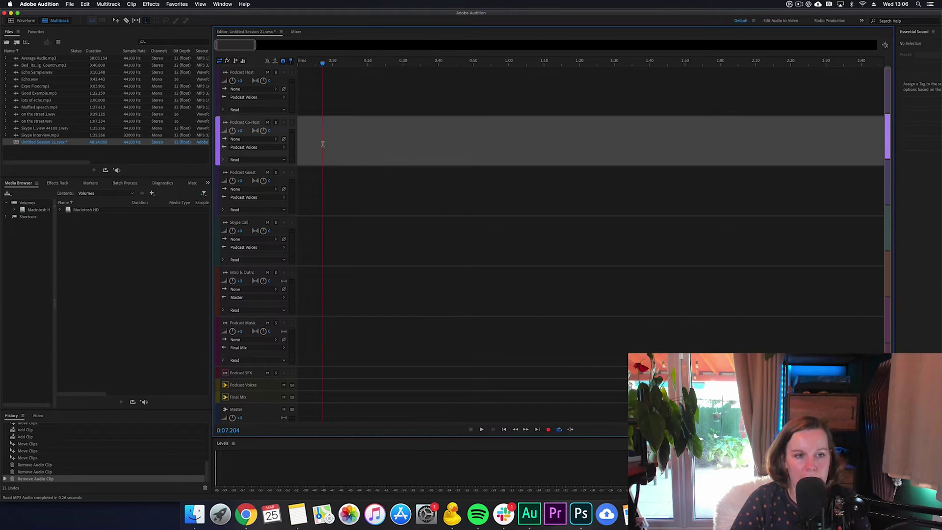
pyautogui.click(320, 184)
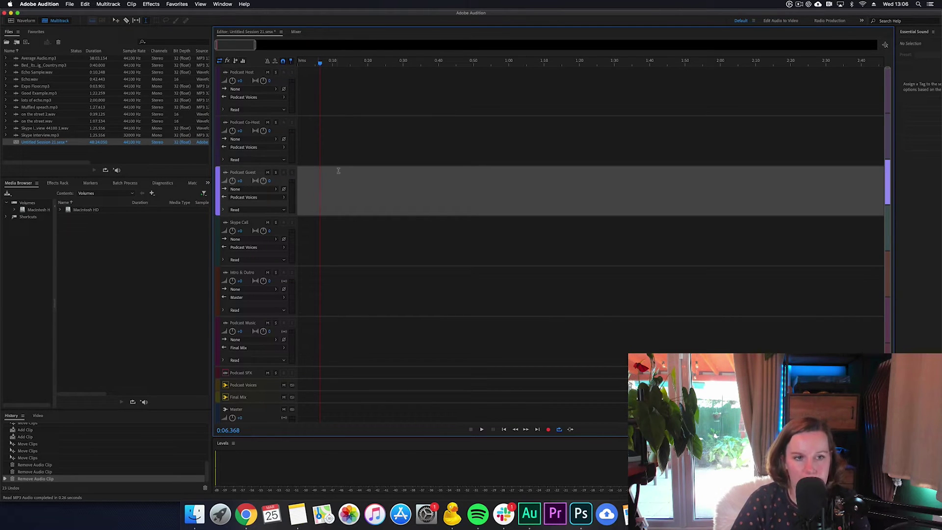
# Place Good Example.mp3 at the start of the Podcast Host track.
pyautogui.click(217, 86)
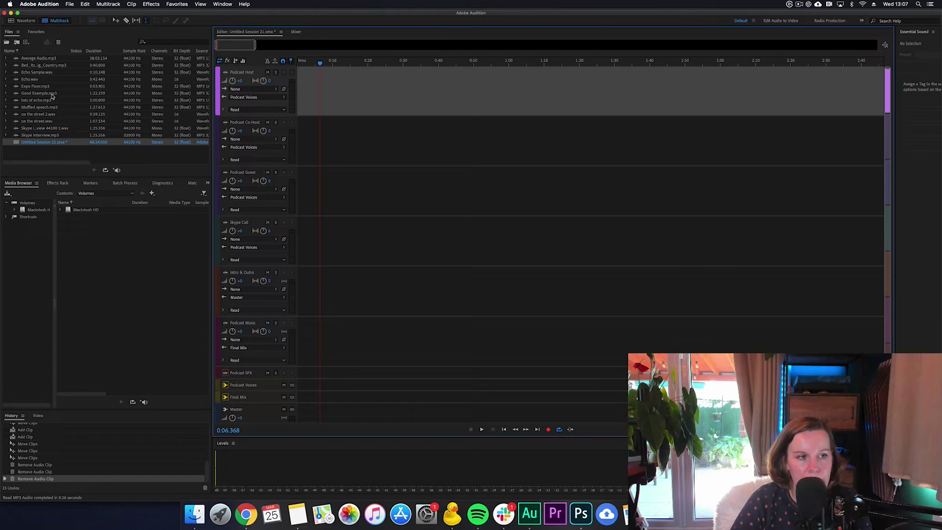
pyautogui.moveTo(53, 96); pyautogui.dragTo(297, 93)
pyautogui.click(355, 83)
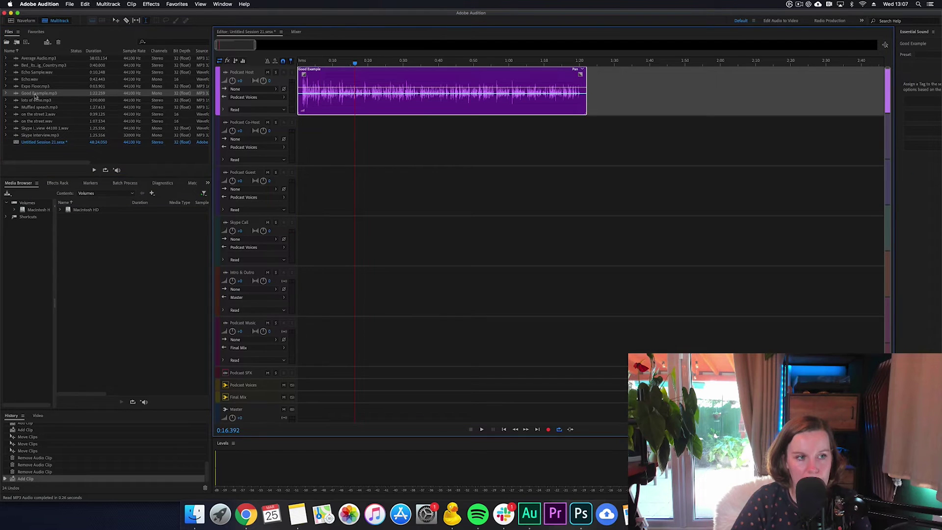
# Open Good Example.mp3 in the Waveform editor and listen to it from about 0:24.
pyautogui.doubleClick(72, 93)
pyautogui.click(408, 77)
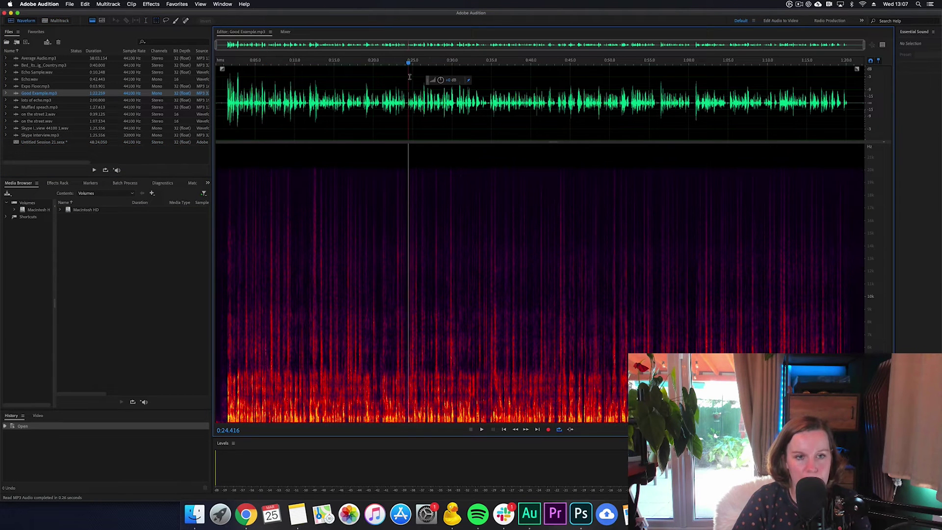
pyautogui.press('space')
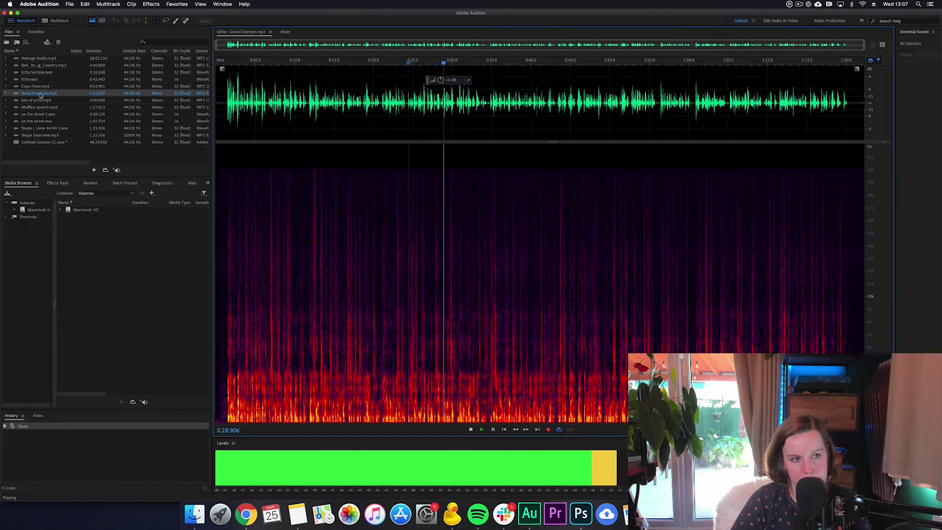
pyautogui.press('space')
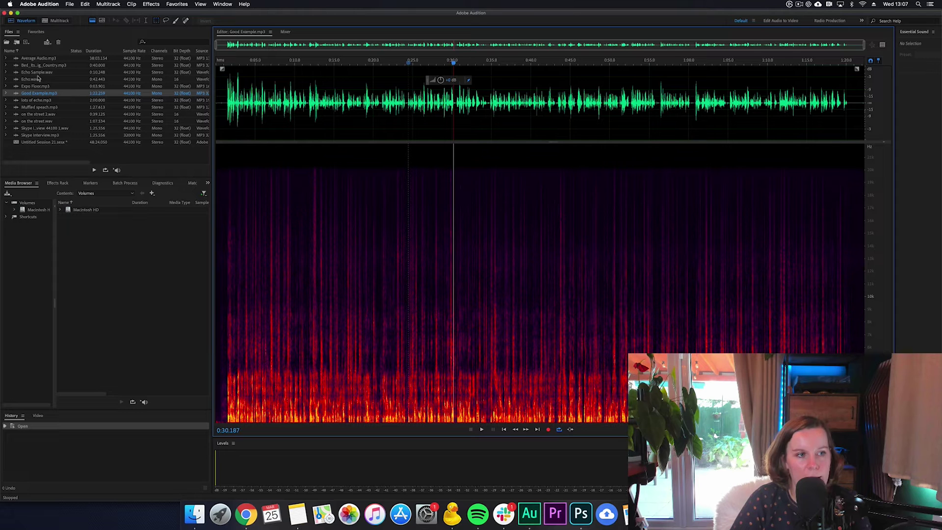
# Return to Untitled Session 21 and listen to the Good Example clip with the Podcast Host track's effects.
pyautogui.doubleClick(44, 143)
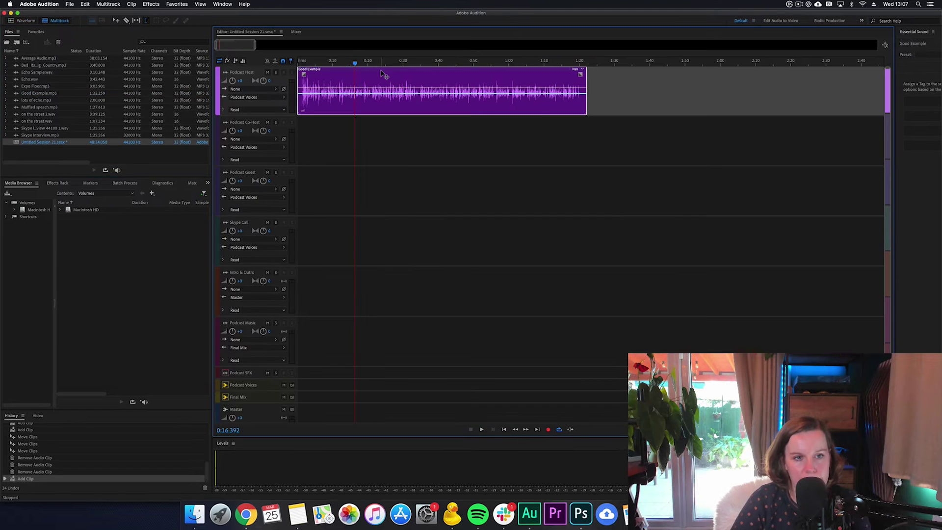
pyautogui.press('space')
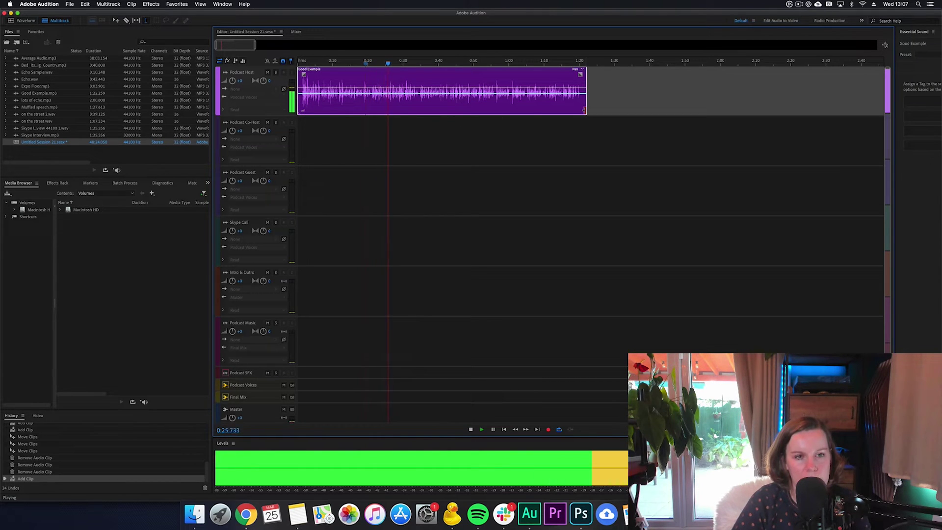
pyautogui.press('space')
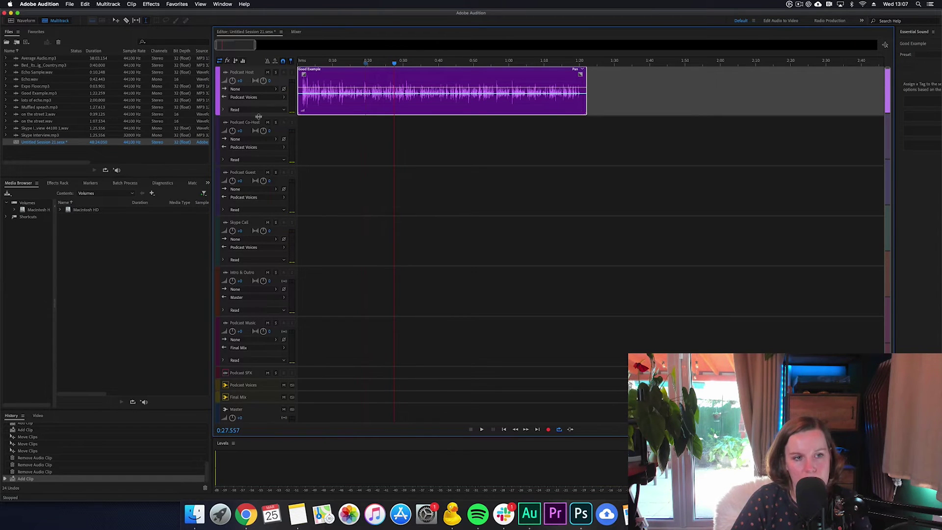
# Make the Podcast Host track slightly taller and remove the Good Example clip from it.
pyautogui.moveTo(258, 116); pyautogui.dragTo(266, 122)
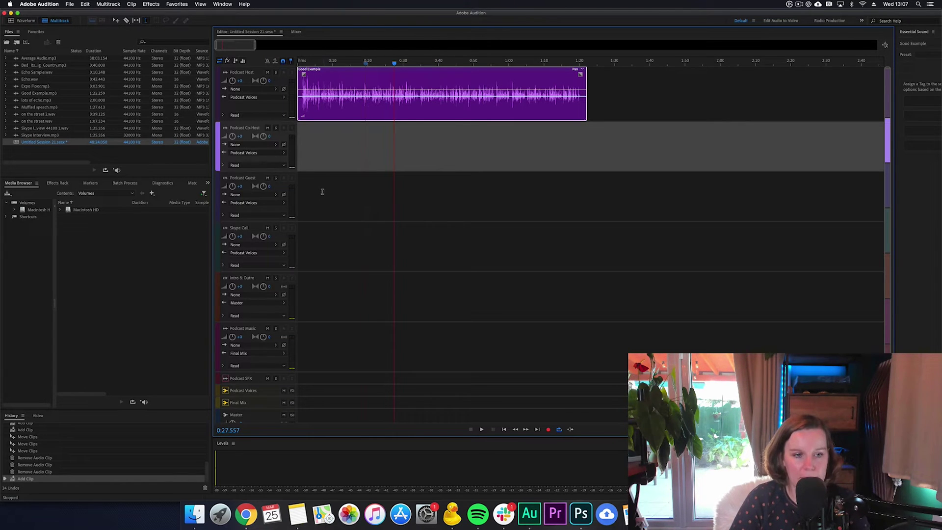
pyautogui.click(225, 230)
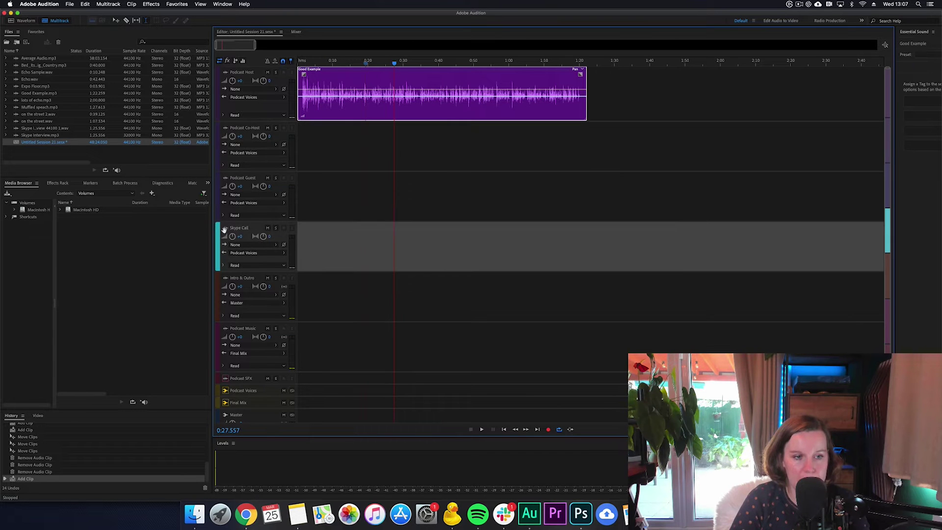
pyautogui.click(329, 72)
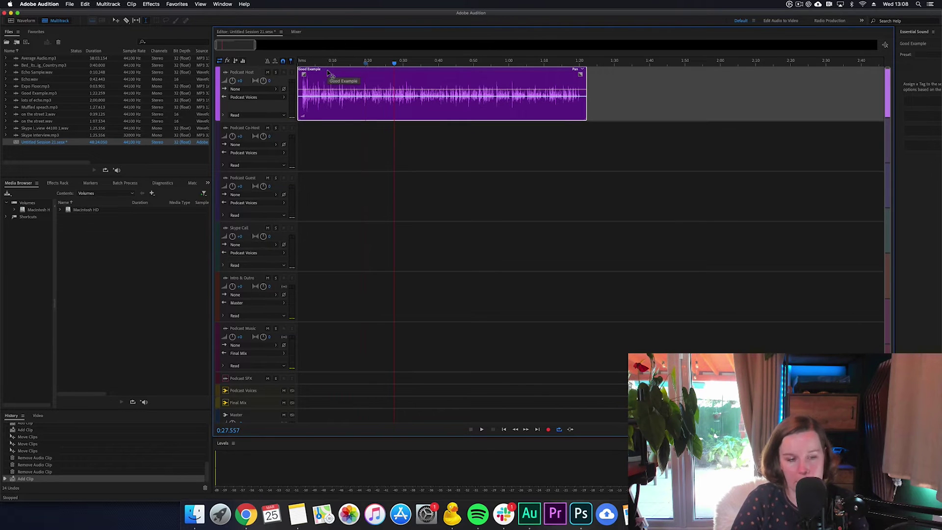
pyautogui.press('Delete')
# Place Skype Interview.mp3 at the start of the Skype Call track.
pyautogui.click(330, 234)
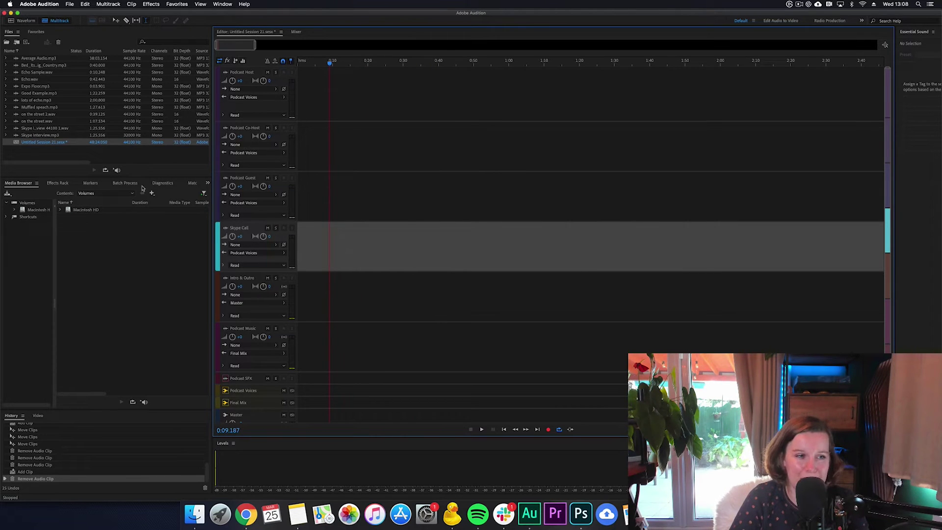
pyautogui.click(55, 135)
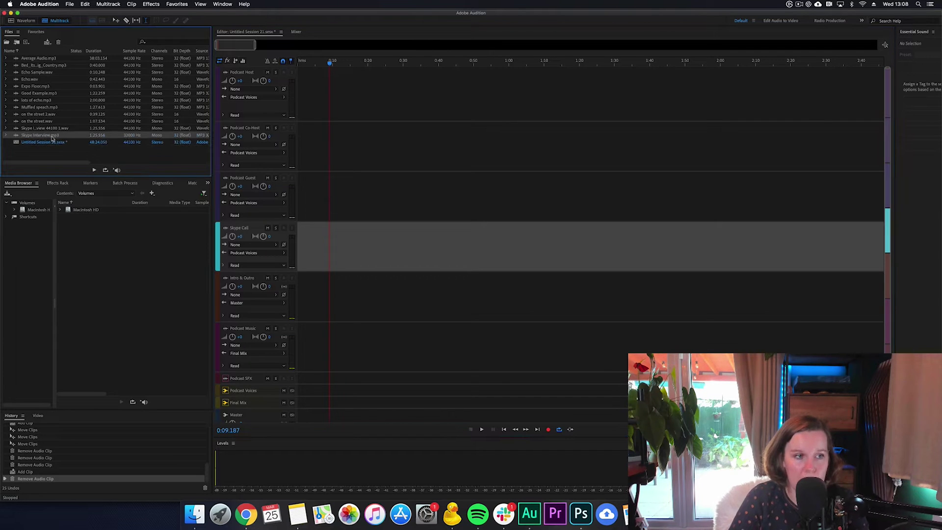
pyautogui.moveTo(23, 137); pyautogui.dragTo(298, 254)
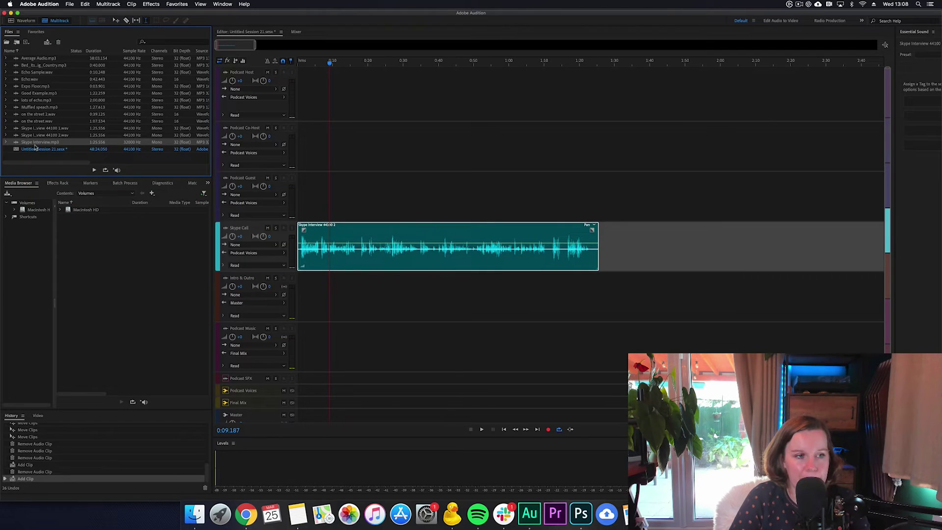
# Open Skype Interview.mp3 in the Waveform editor and listen to a passage of the original recording.
pyautogui.doubleClick(35, 142)
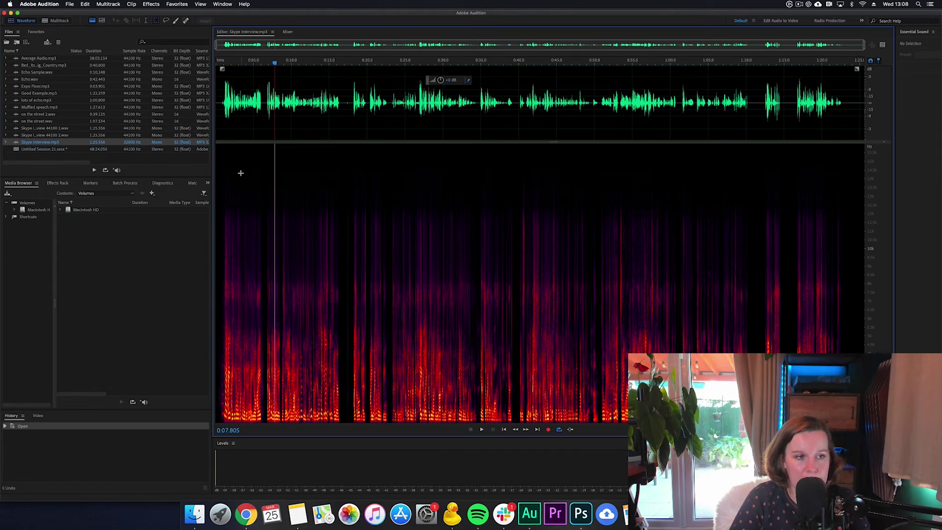
pyautogui.click(354, 80)
pyautogui.press('space')
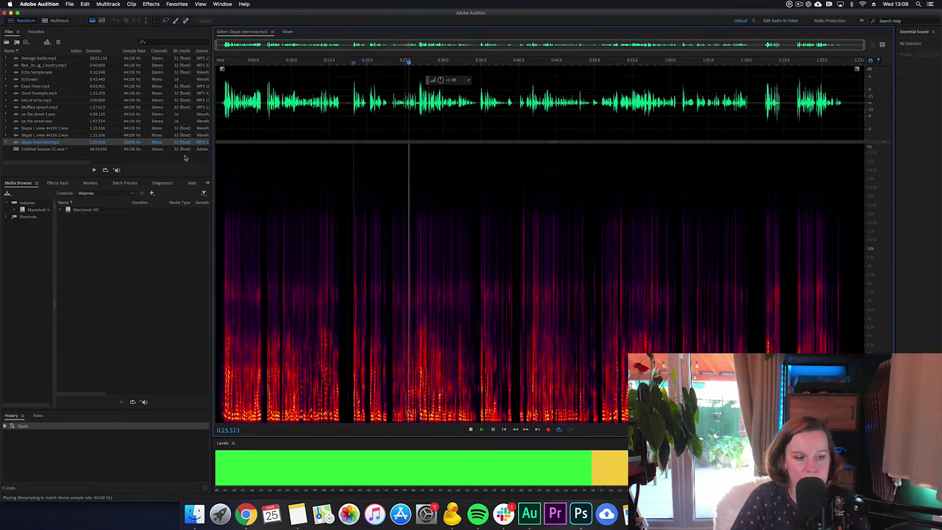
pyautogui.press('space')
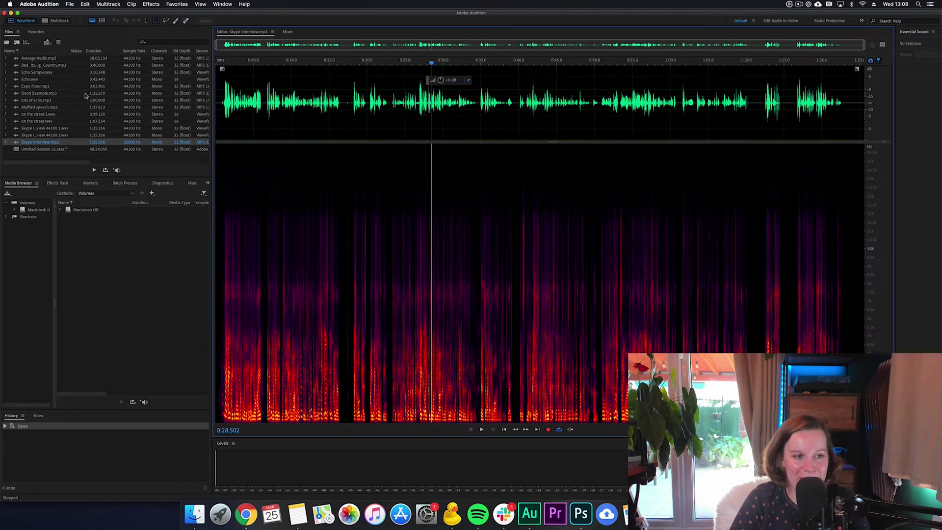
# Return to Untitled Session 21 and listen to the Skype interview clip in the Skype Call track.
pyautogui.click(46, 149)
pyautogui.doubleClick(46, 149)
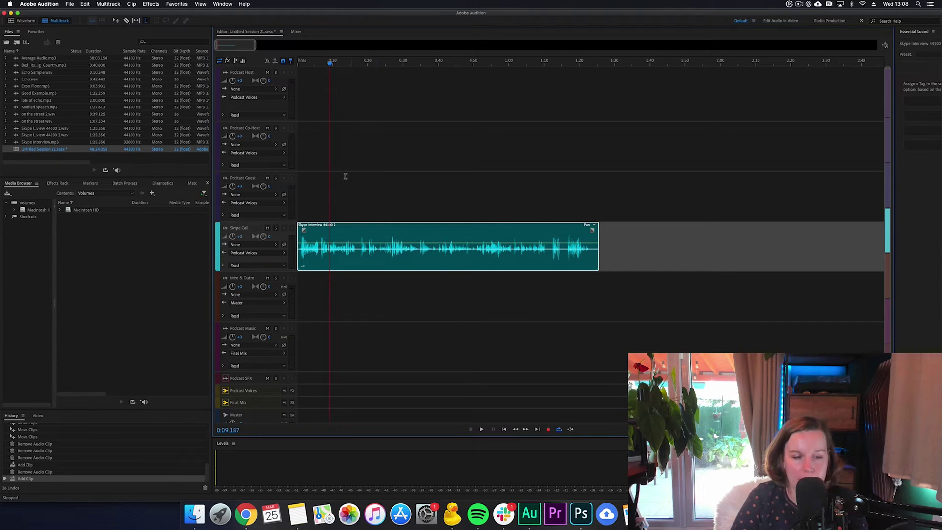
pyautogui.press('space')
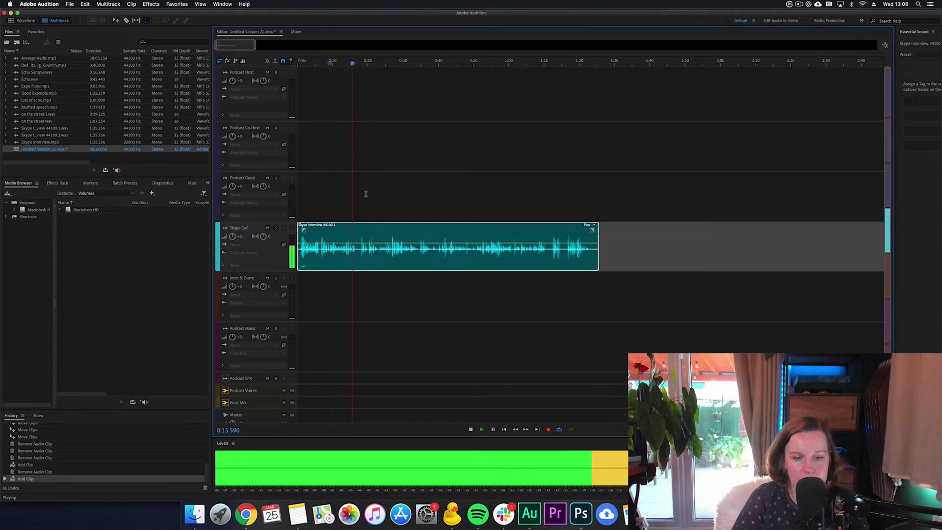
pyautogui.press('space')
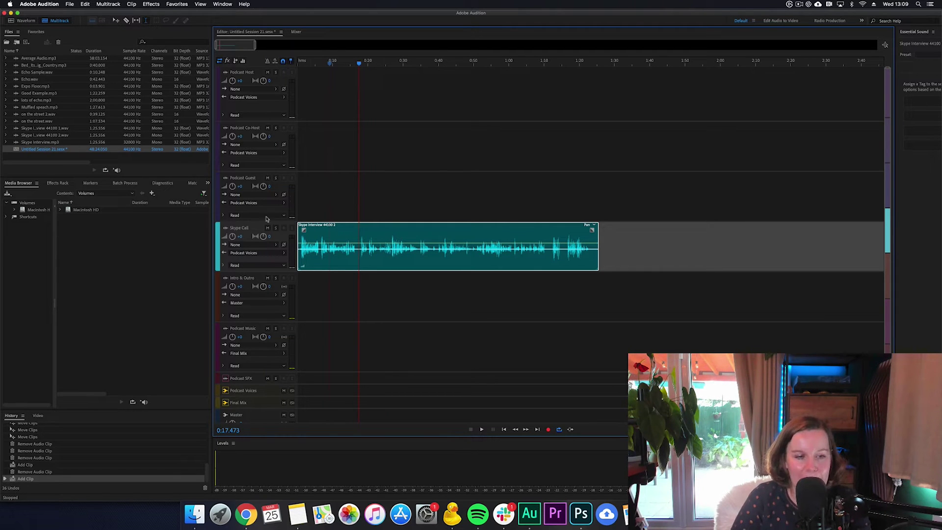
# Remove the Skype interview clip from the Skype Call track and select the Intro & Outro track.
pyautogui.click(314, 282)
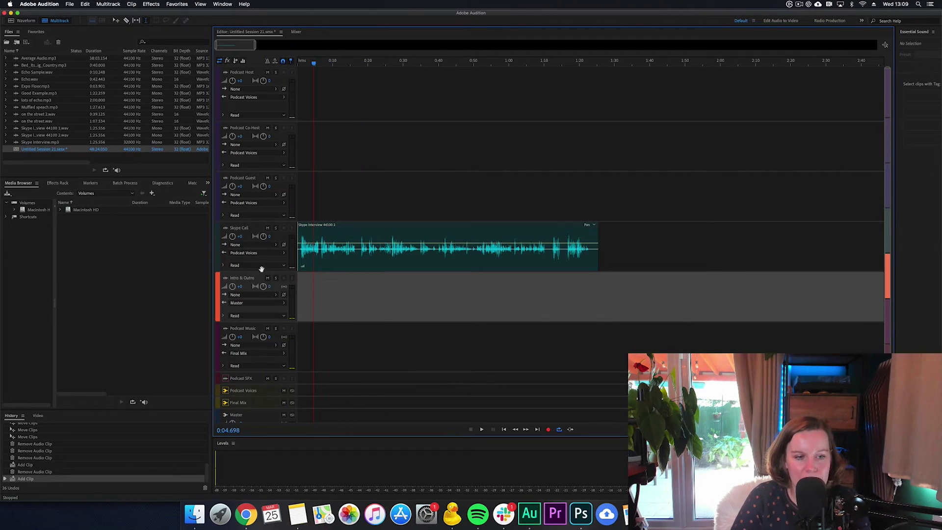
pyautogui.click(318, 233)
pyautogui.press('Delete')
pyautogui.click(317, 302)
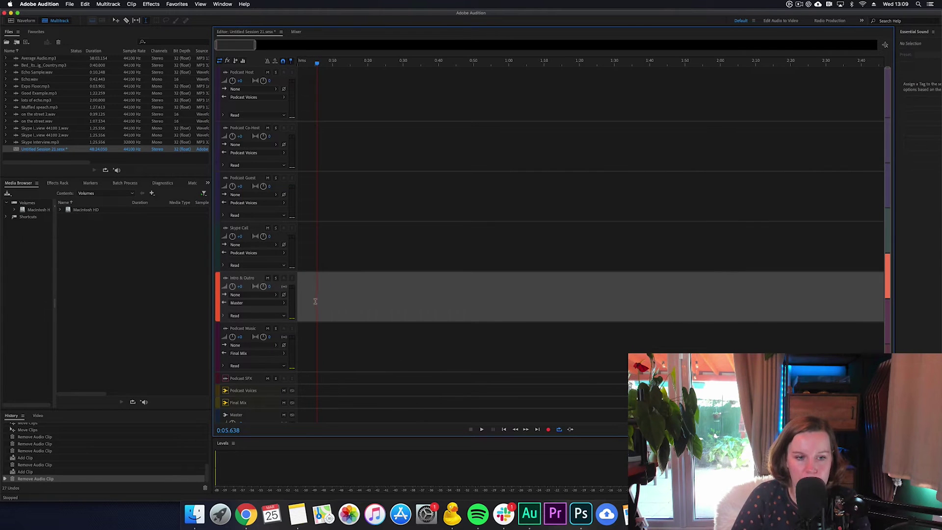
# Place the Bed_Its_A_Big_Country music file at the start of the Podcast Music track.
pyautogui.click(218, 332)
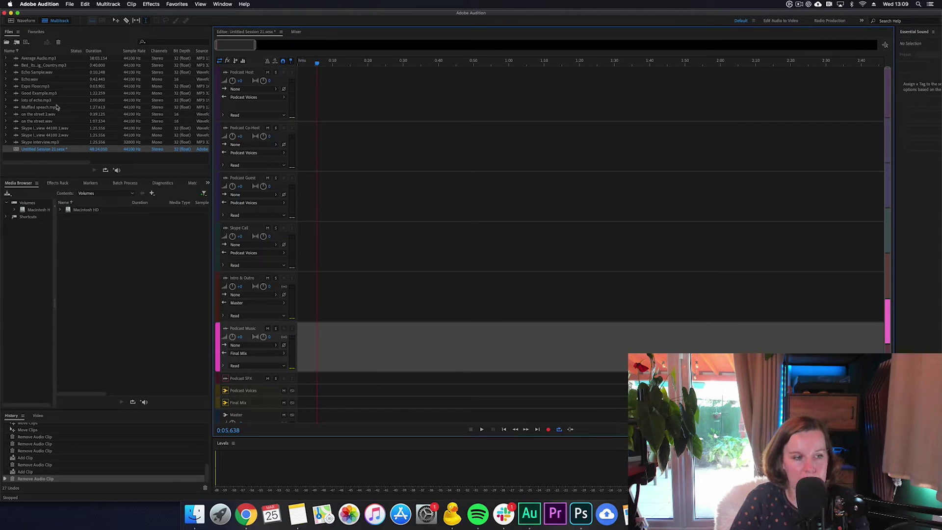
pyautogui.moveTo(34, 66); pyautogui.dragTo(306, 348)
pyautogui.moveTo(293, 348); pyautogui.dragTo(294, 348)
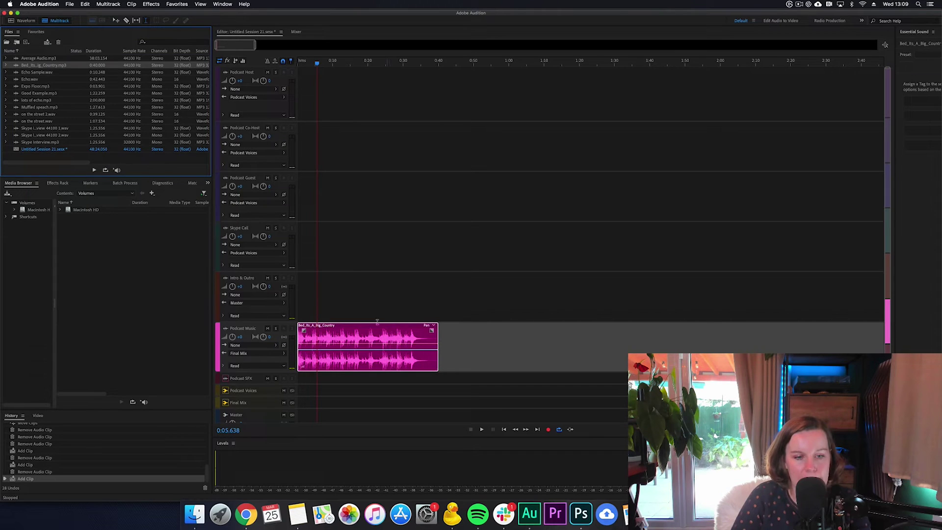
# Place Good Example.mp3 at the start of the Podcast Host track and move the playhead to about 0:02.4.
pyautogui.click(28, 59)
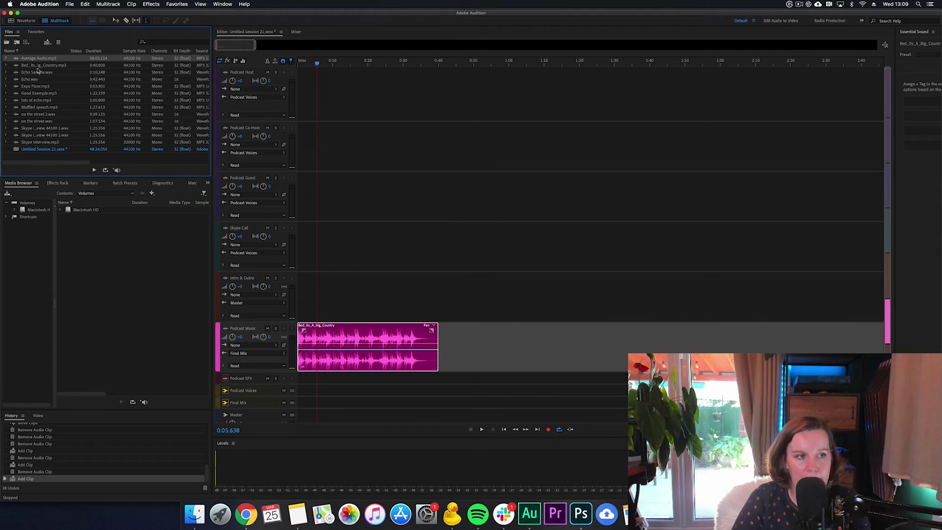
pyautogui.click(28, 93)
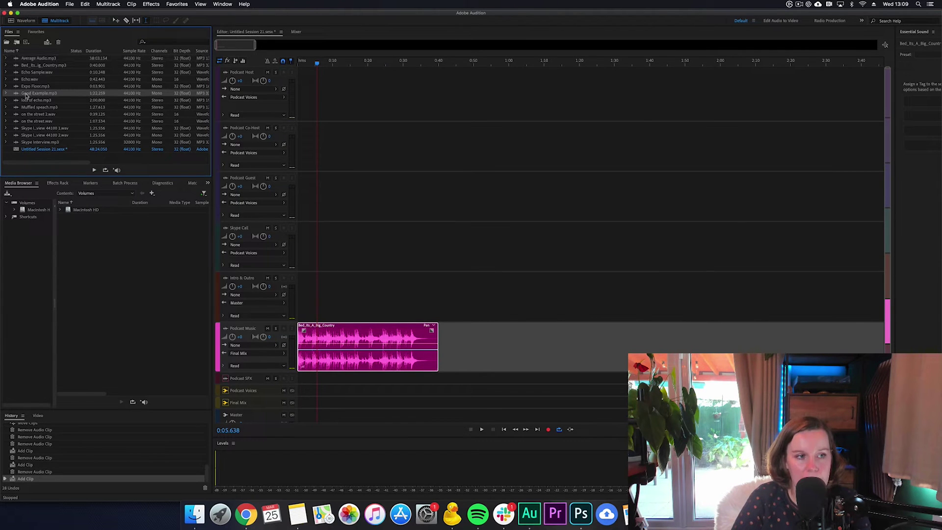
pyautogui.moveTo(26, 96); pyautogui.dragTo(318, 91)
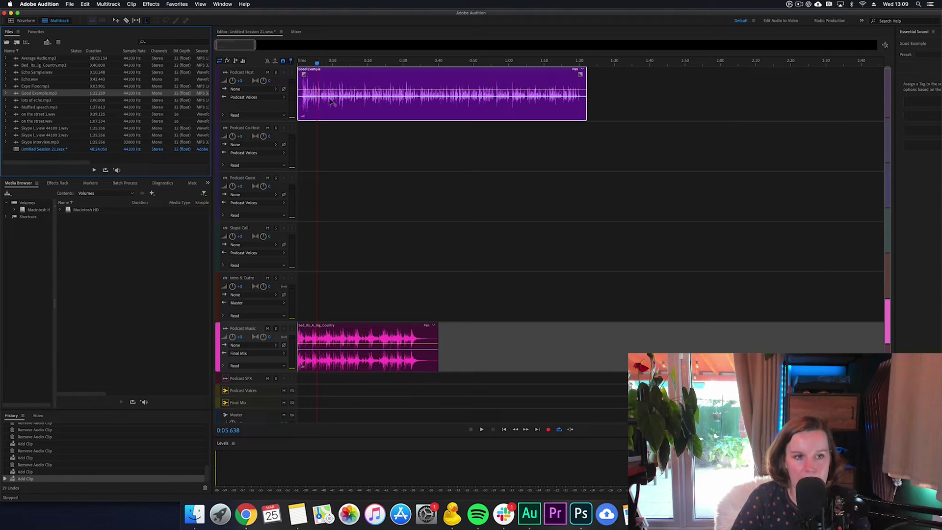
pyautogui.click(301, 63)
pyautogui.moveTo(305, 63); pyautogui.dragTo(307, 65)
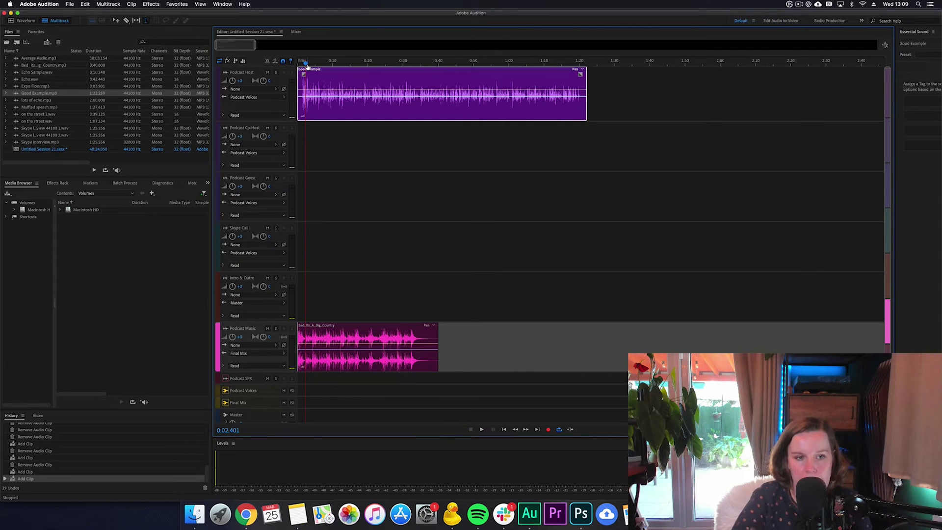
# Listen to the host voice over the music and lower the Bed_Its_A_Big_Country clip's volume envelope, undoing the stray keyframe.
pyautogui.press('space')
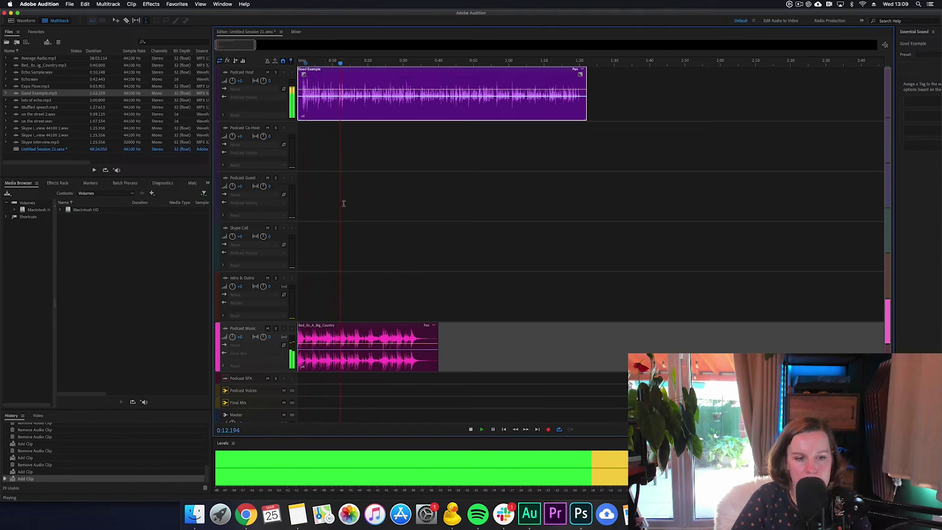
pyautogui.press('space')
pyautogui.click(320, 343)
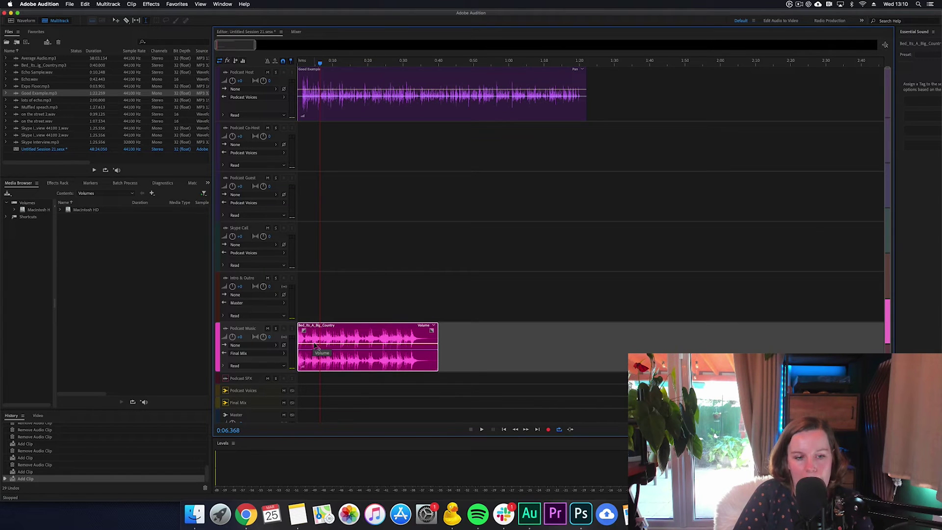
pyautogui.moveTo(313, 344); pyautogui.dragTo(314, 347)
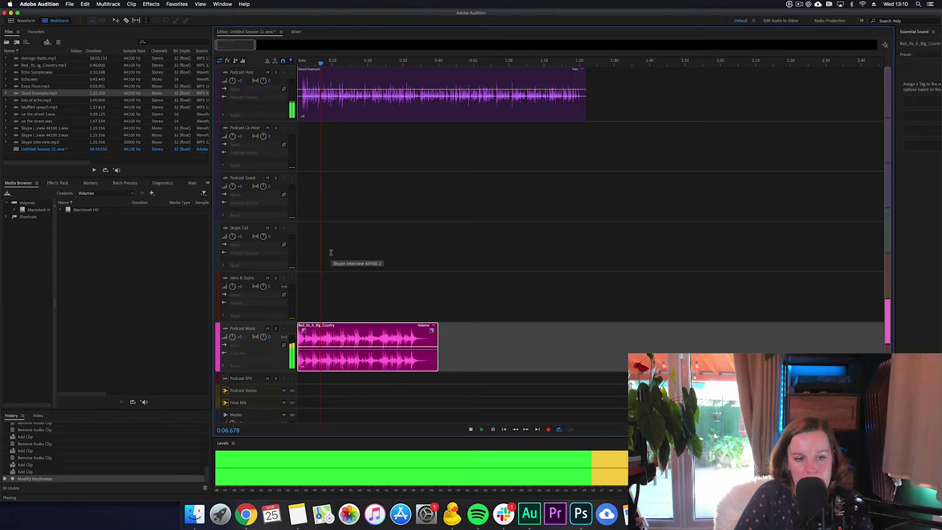
pyautogui.moveTo(314, 348); pyautogui.dragTo(314, 358)
pyautogui.click(312, 358)
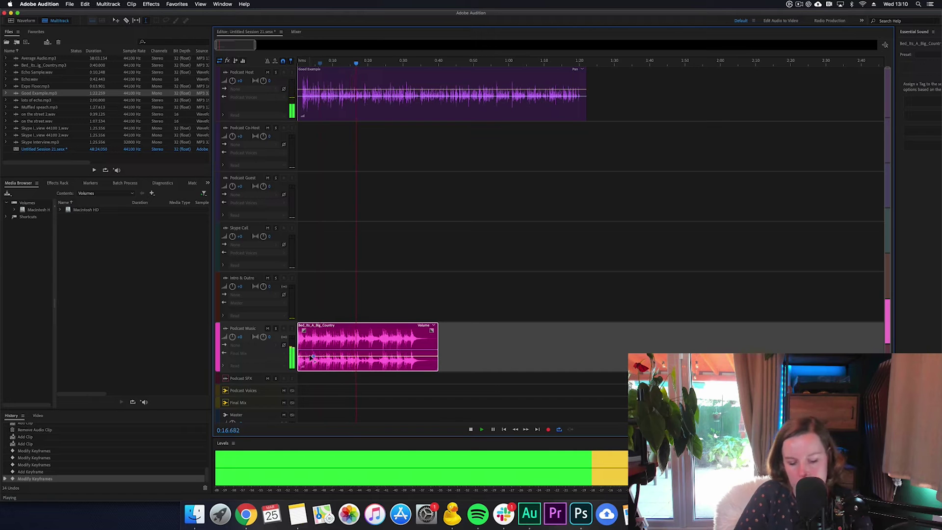
pyautogui.press('super+z')
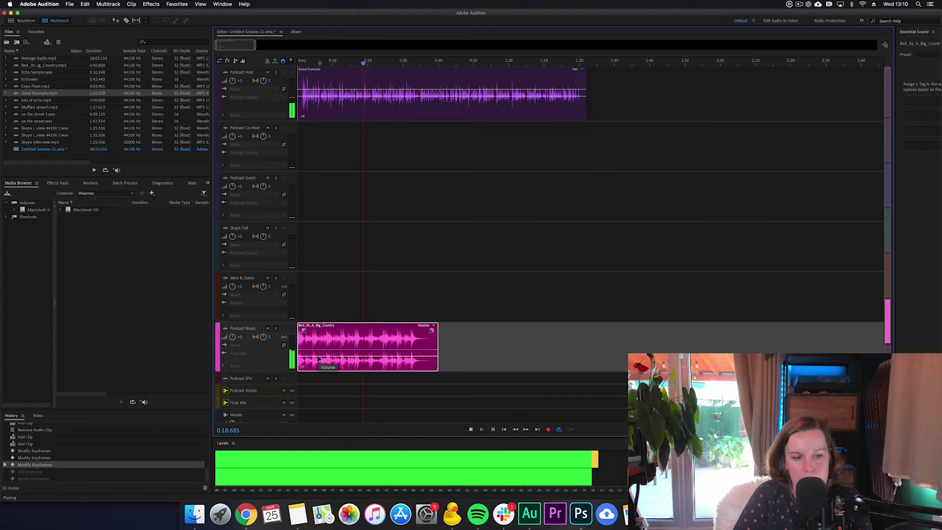
pyautogui.moveTo(317, 359); pyautogui.dragTo(318, 361)
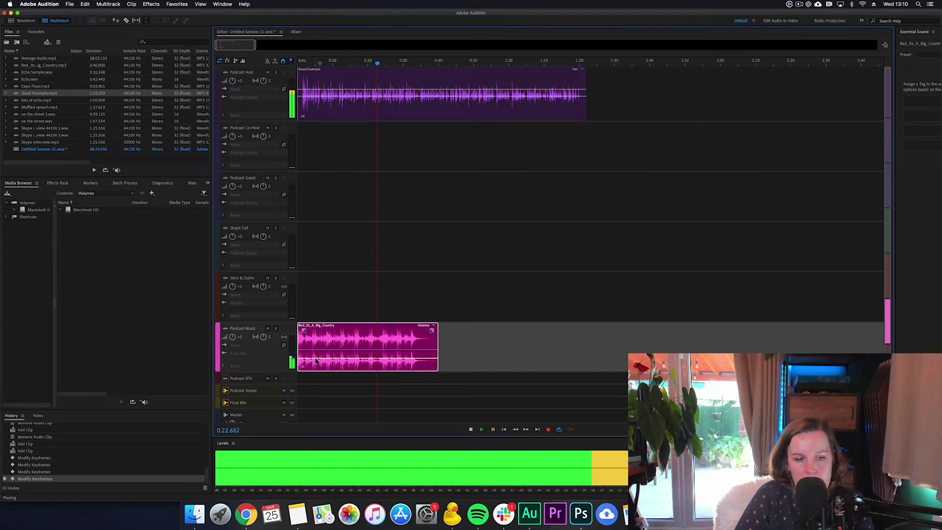
pyautogui.press('space')
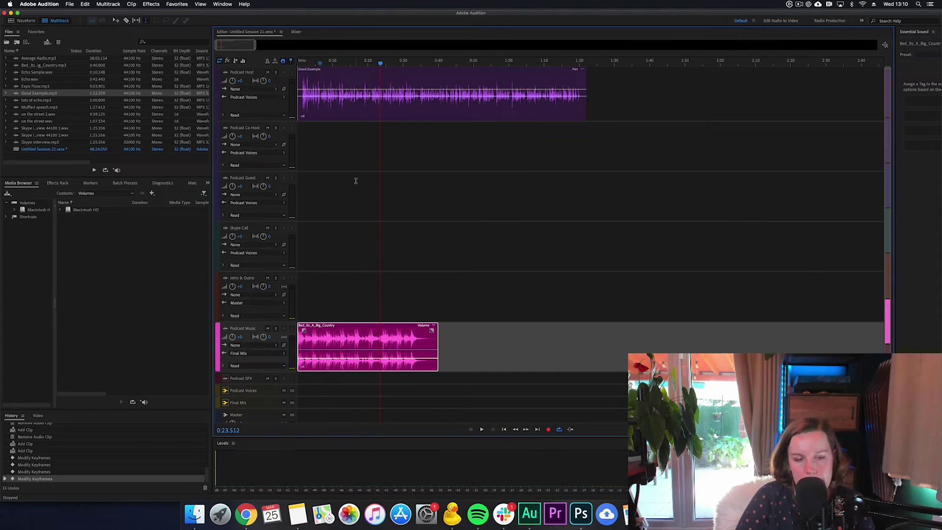
pyautogui.click(333, 301)
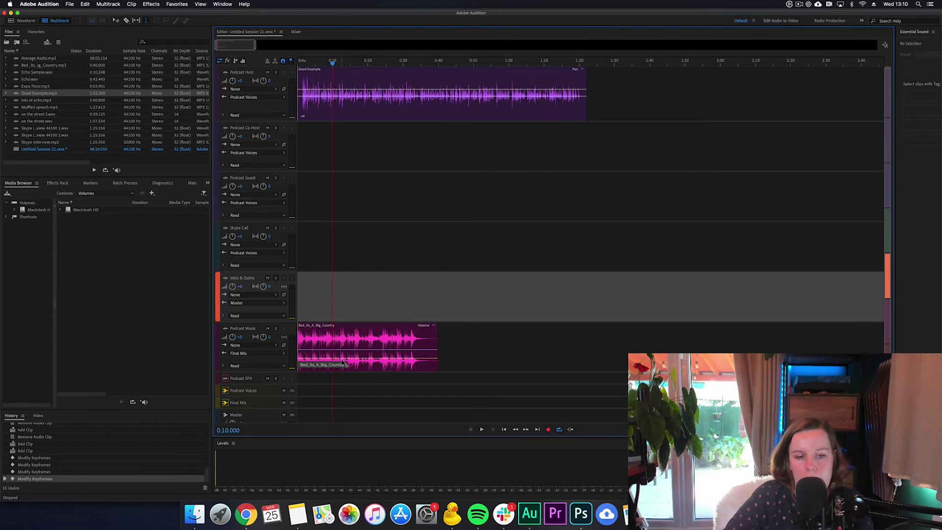
pyautogui.click(385, 345)
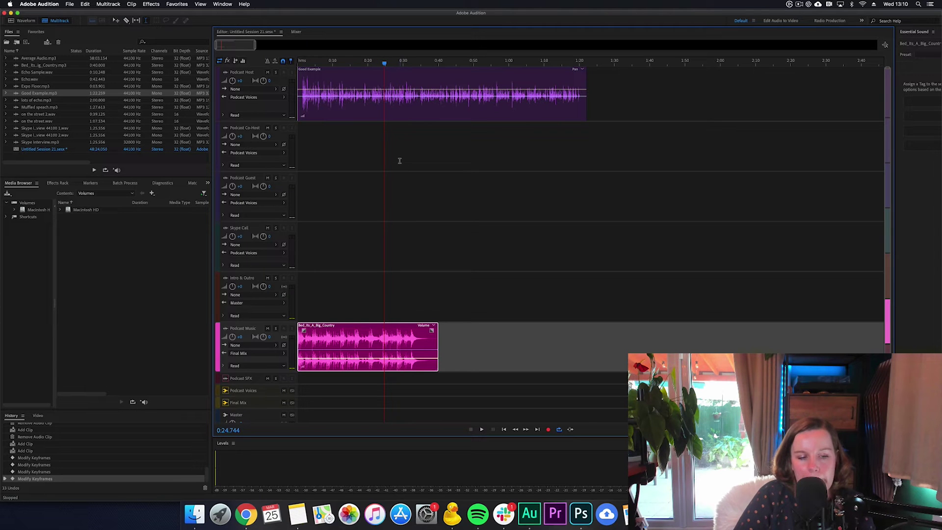
pyautogui.click(313, 379)
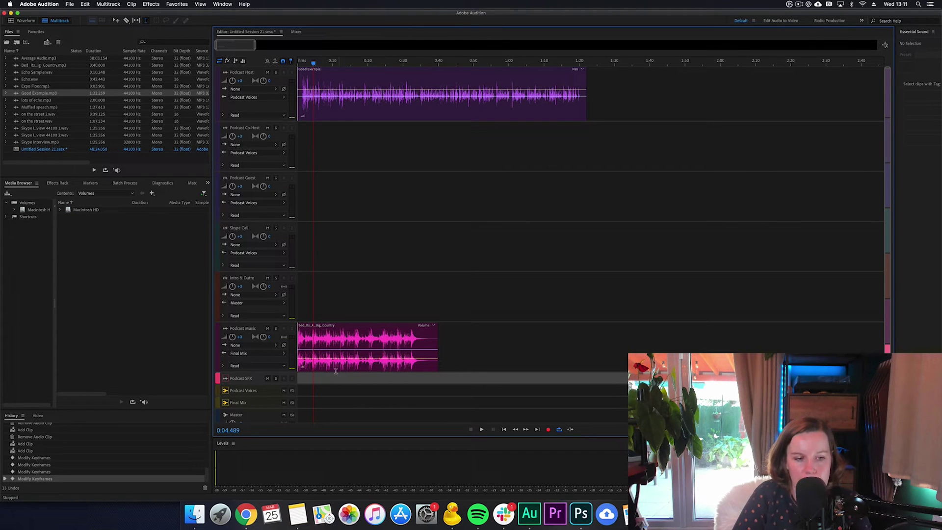
# Remove the Bed_Its_A_Big_Country clip from the Podcast Music track and the Good Example clip from the Podcast Host track.
pyautogui.click(320, 337)
pyautogui.press('Delete')
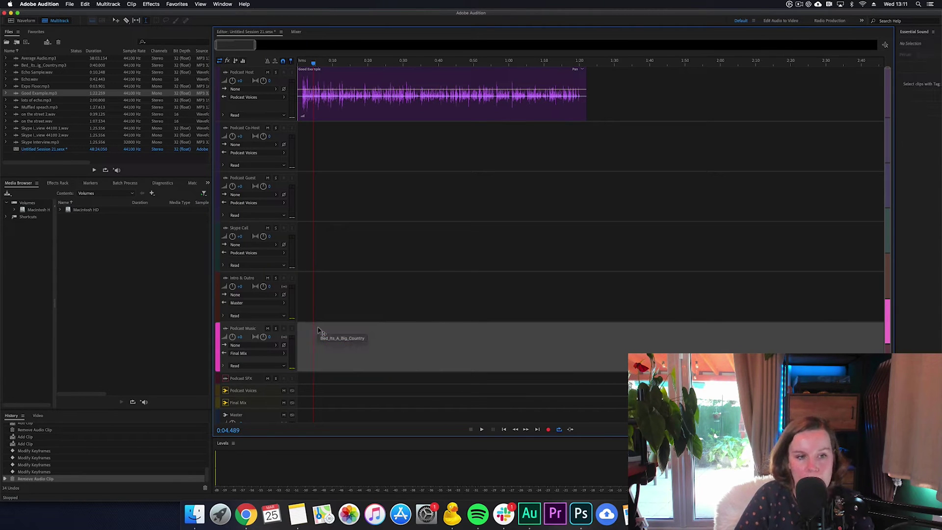
pyautogui.click(330, 79)
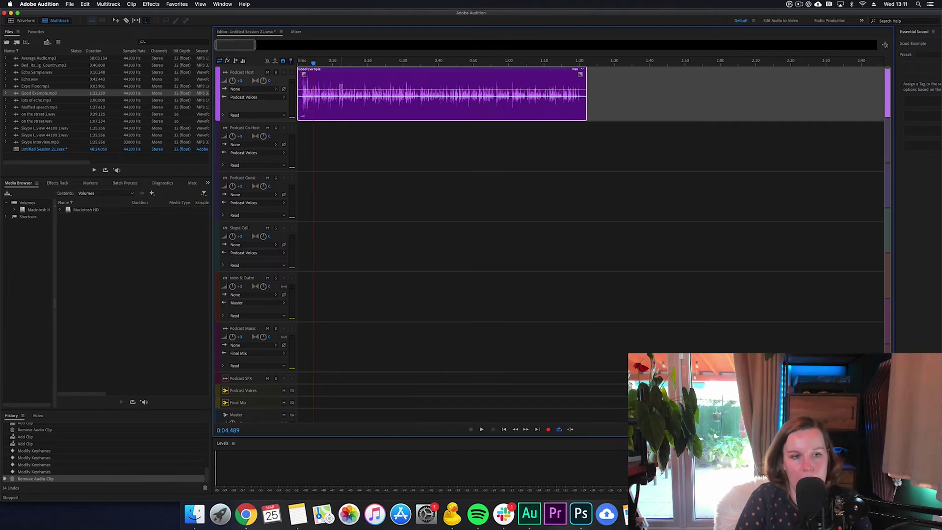
pyautogui.press('Delete')
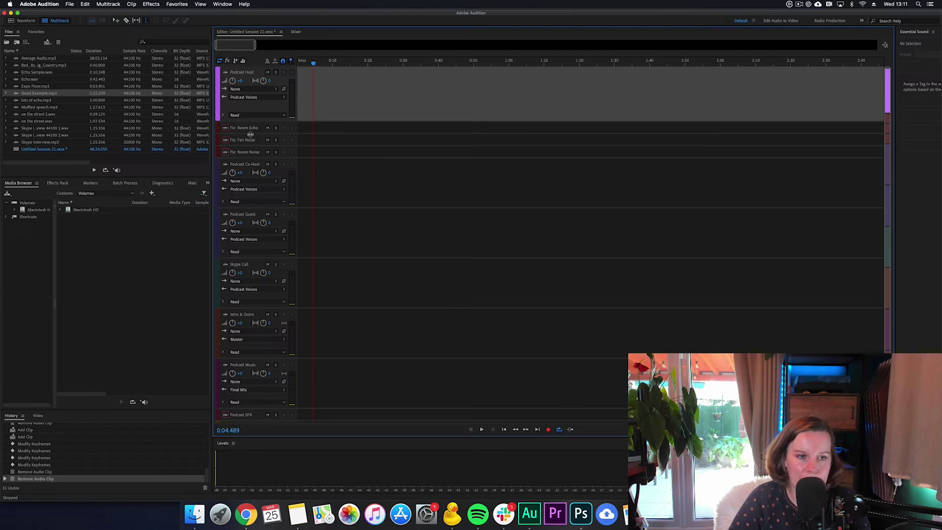
# Enlarge the Fix: Room Echo, Fix: Fan Noise and Fix: Room Noise tracks and place Echo Sample.wav near the start of Fix: Room Echo.
pyautogui.click(250, 133)
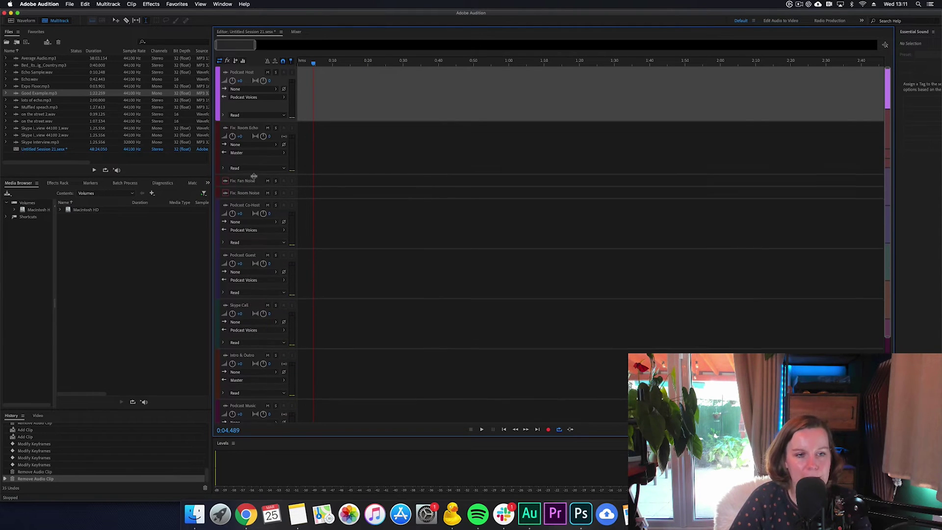
pyautogui.click(250, 189)
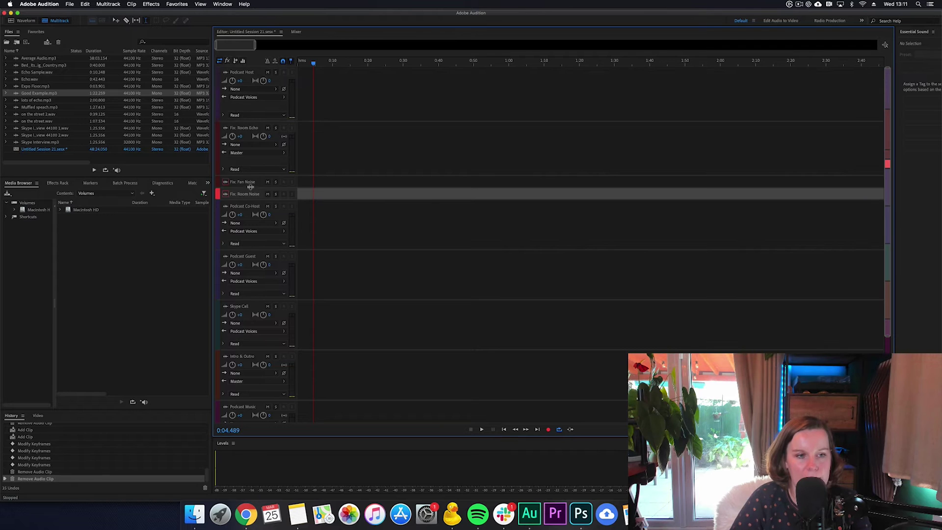
pyautogui.moveTo(250, 187); pyautogui.dragTo(254, 271)
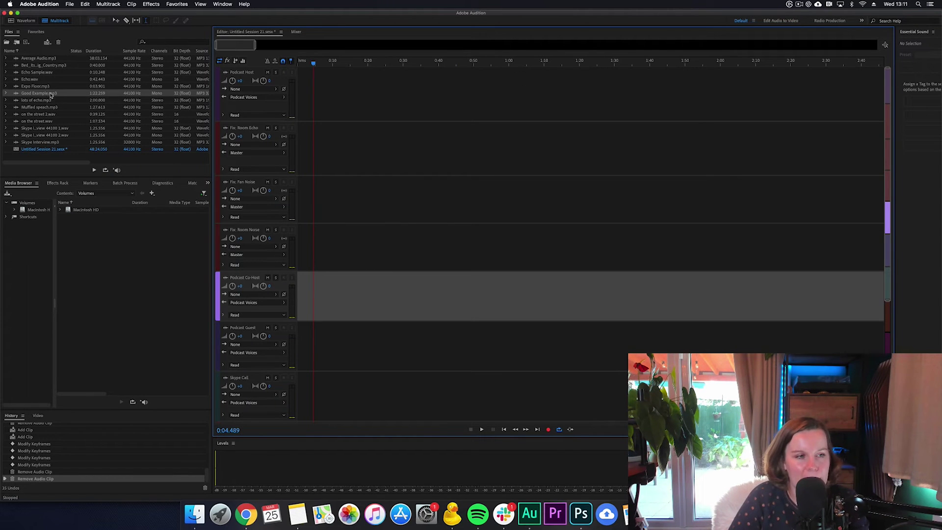
pyautogui.click(33, 72)
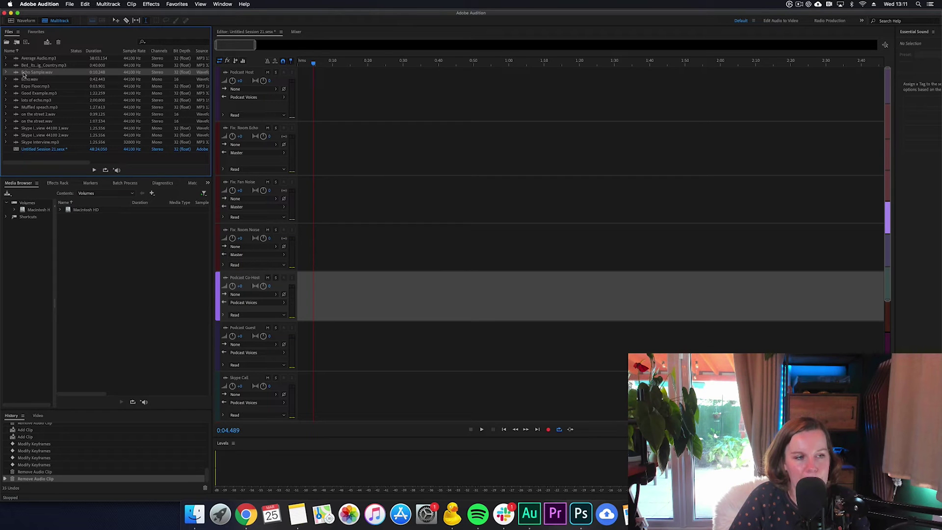
pyautogui.moveTo(24, 73); pyautogui.dragTo(298, 150)
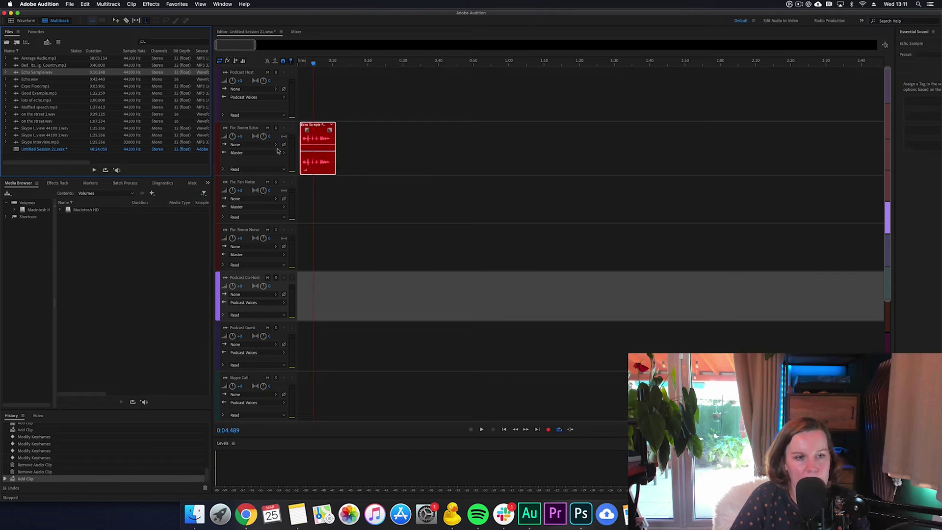
# Listen to the unprocessed Echo Sample.wav in the waveform editor and return to Untitled Session 21.
pyautogui.doubleClick(41, 73)
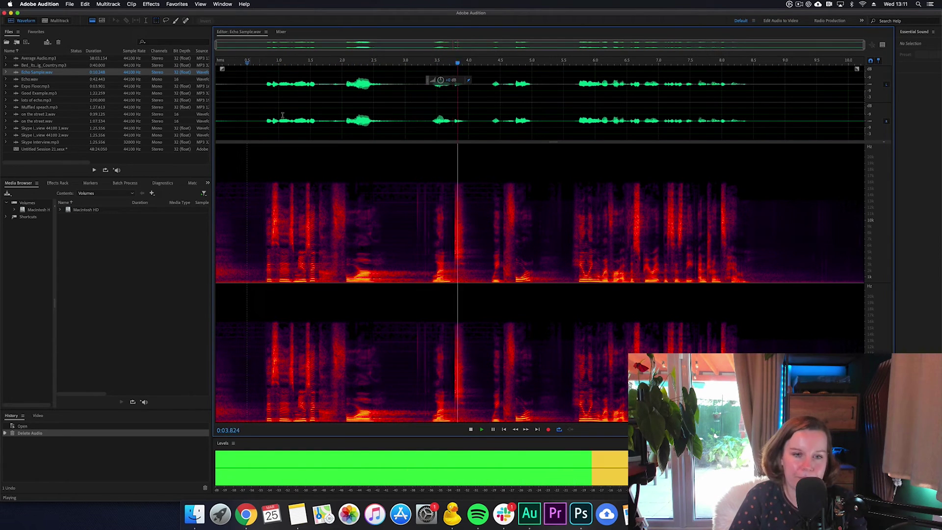
pyautogui.press('space')
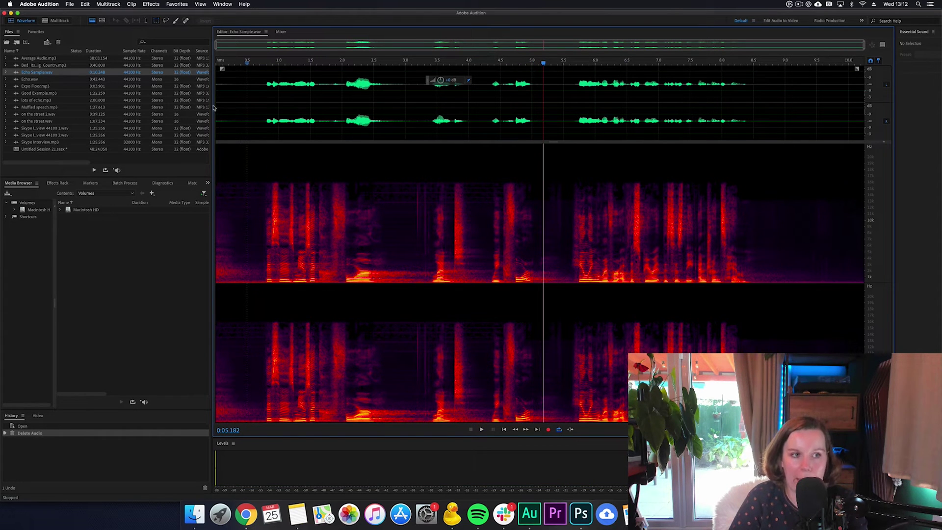
pyautogui.click(54, 150)
pyautogui.doubleClick(54, 150)
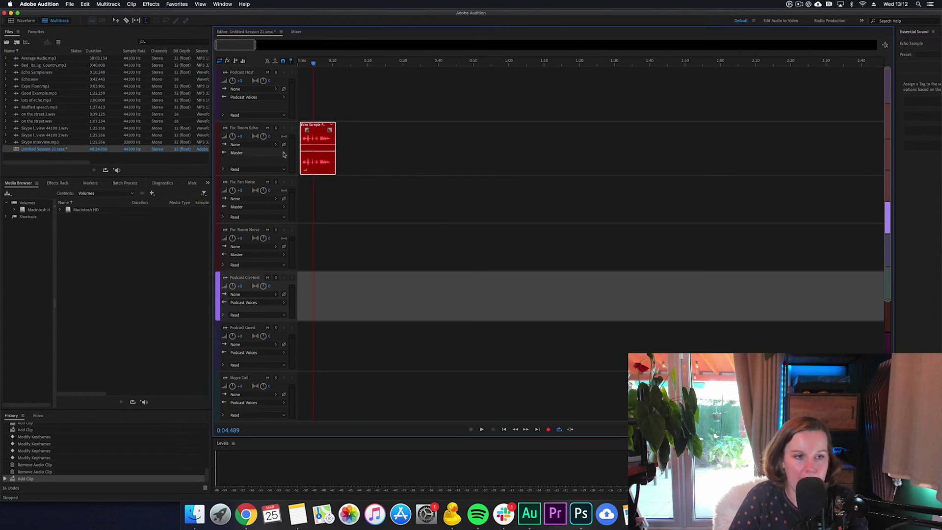
# Listen to the Echo Sample clip through the Fix: Room Echo track from about 0:00.7 and make that track taller.
pyautogui.click(302, 107)
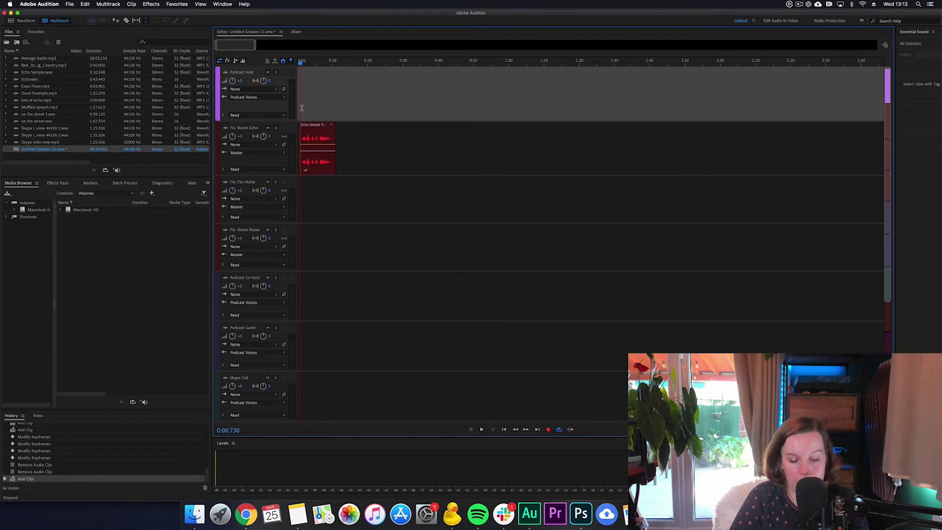
pyautogui.press('space')
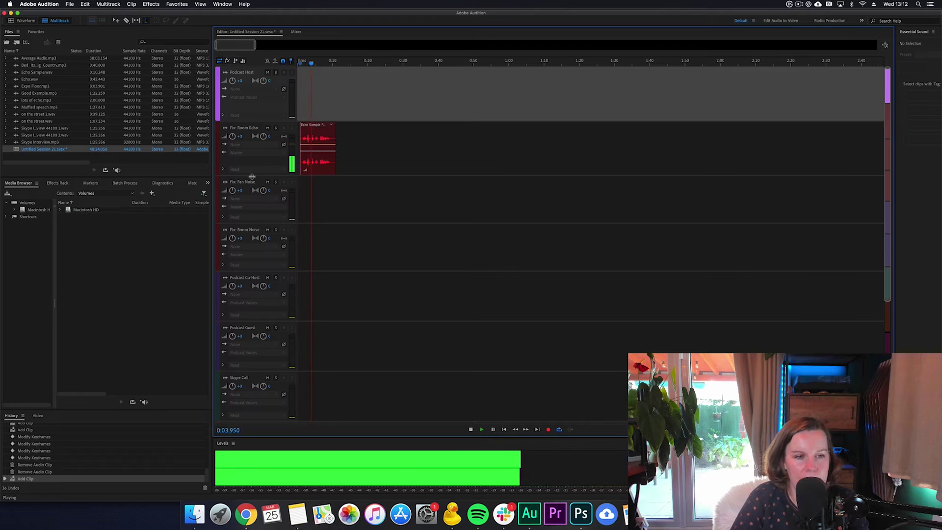
pyautogui.click(252, 177)
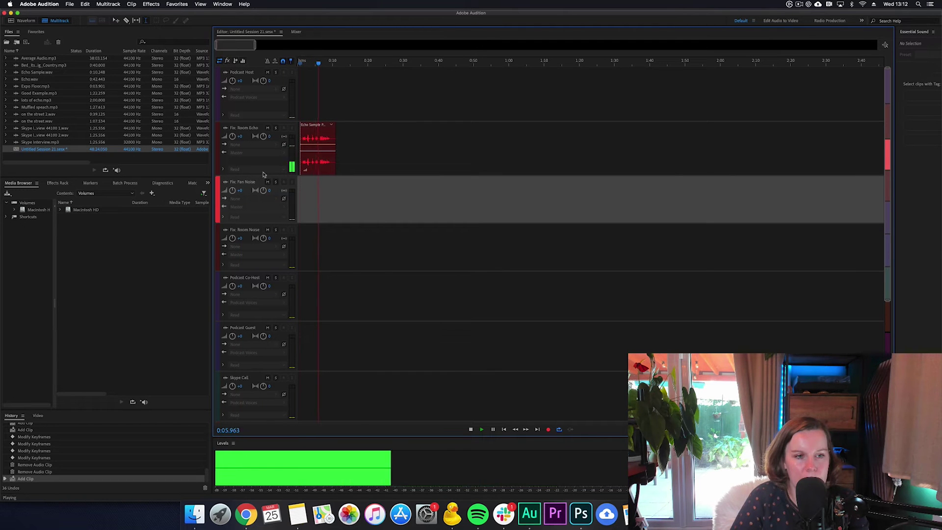
pyautogui.moveTo(264, 175); pyautogui.dragTo(263, 191)
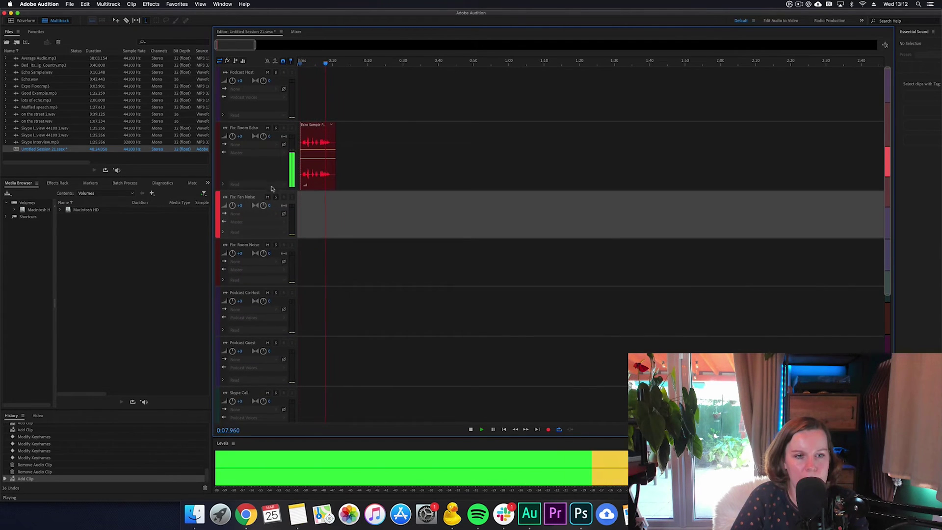
pyautogui.press('space')
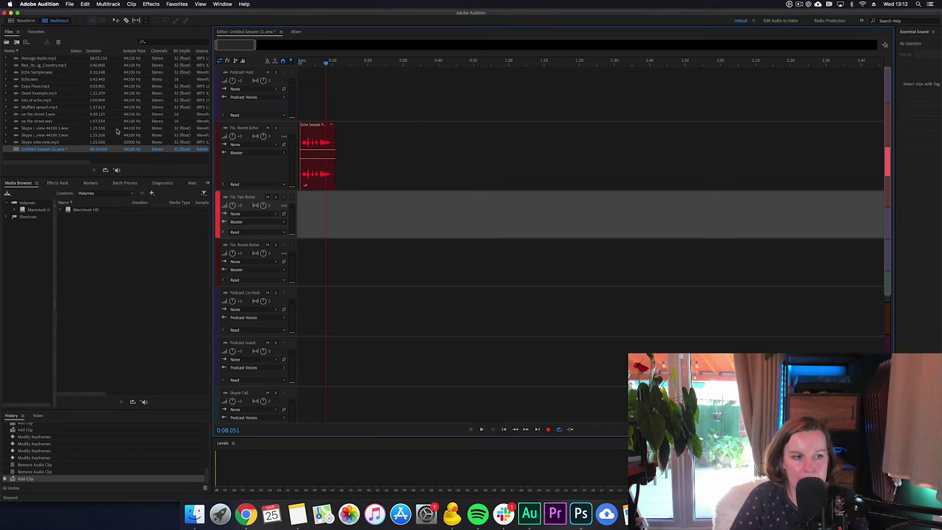
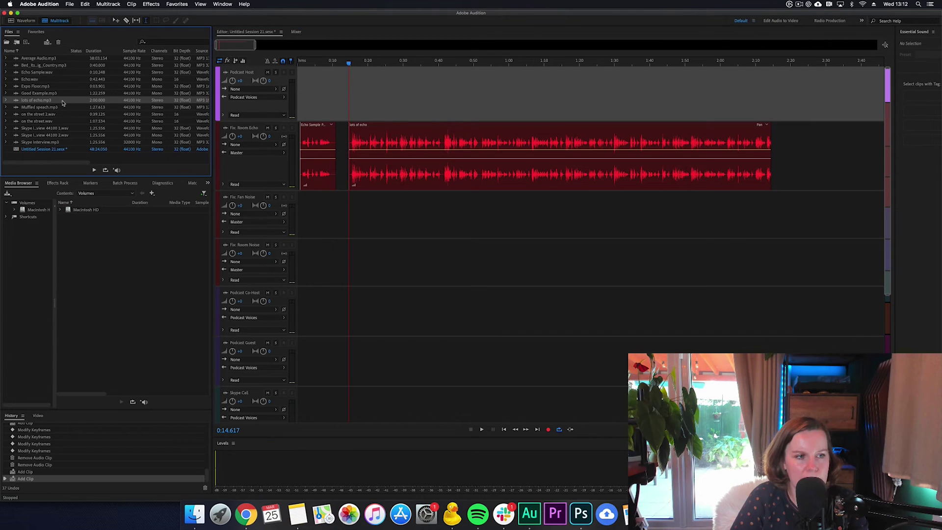
# Listen to the unprocessed lots of echo.mp3 in the waveform editor and return to Untitled Session 21.
pyautogui.press('9')
pyautogui.press('space')
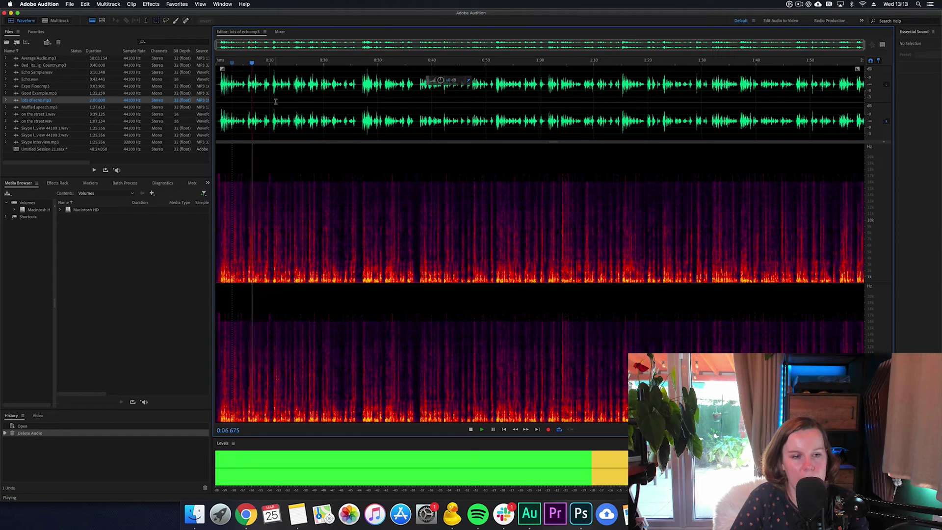
pyautogui.press('space')
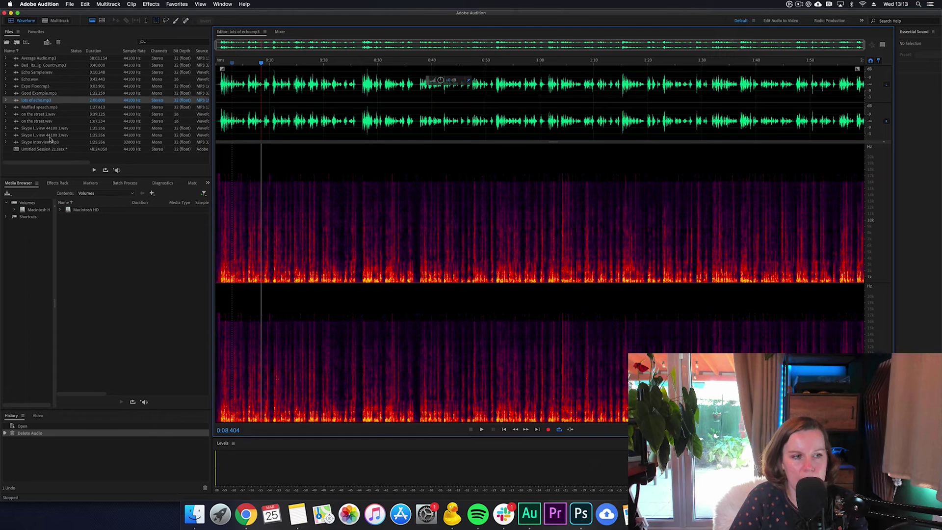
pyautogui.doubleClick(51, 149)
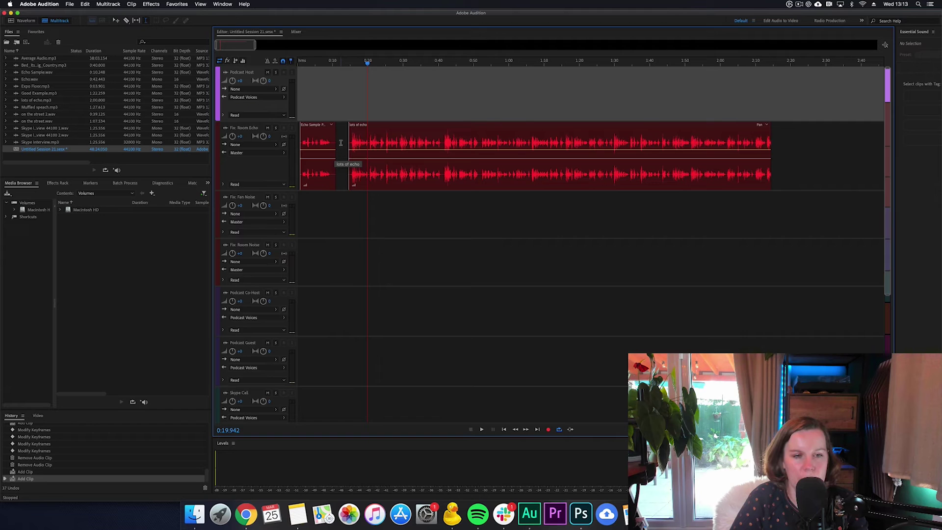
# Listen to the lots of echo clip through the Fix: Room Echo track from about 0:20 and make the Fix: Fan Noise track taller.
pyautogui.press('space')
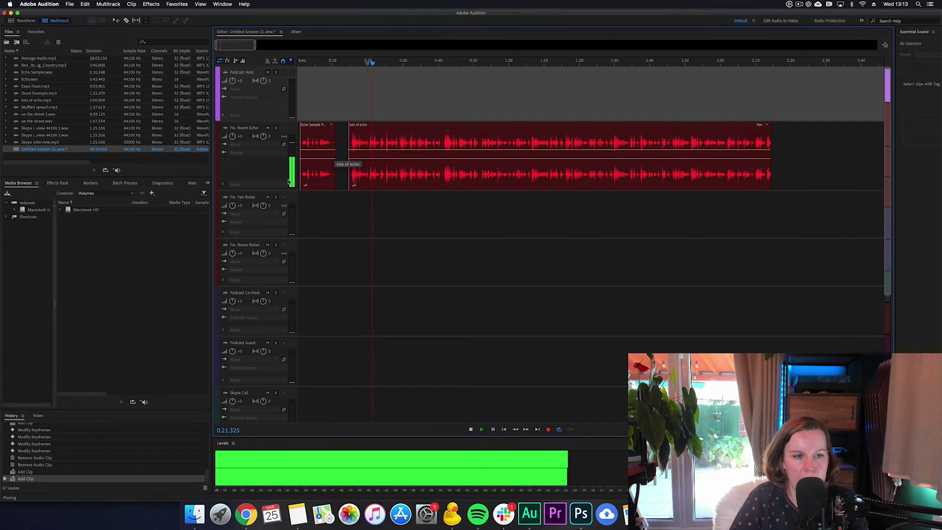
pyautogui.moveTo(256, 238); pyautogui.dragTo(256, 273)
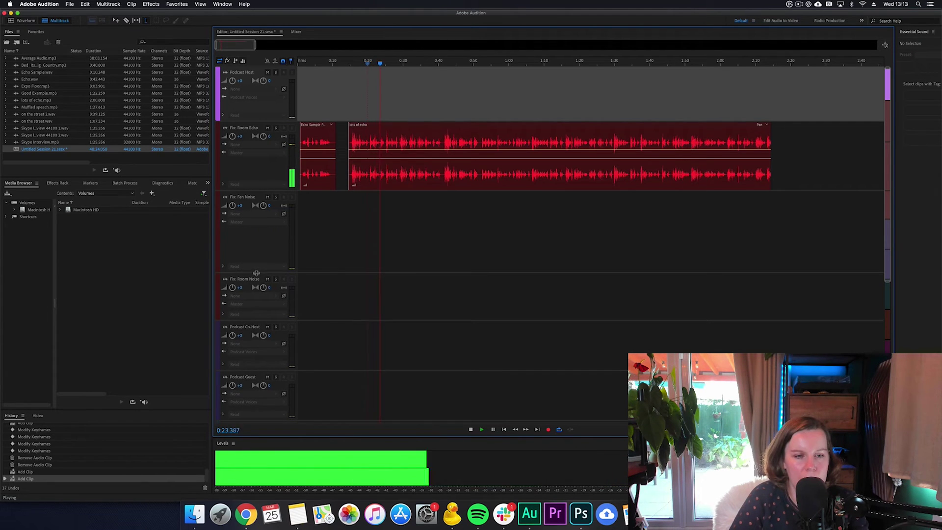
pyautogui.press('space')
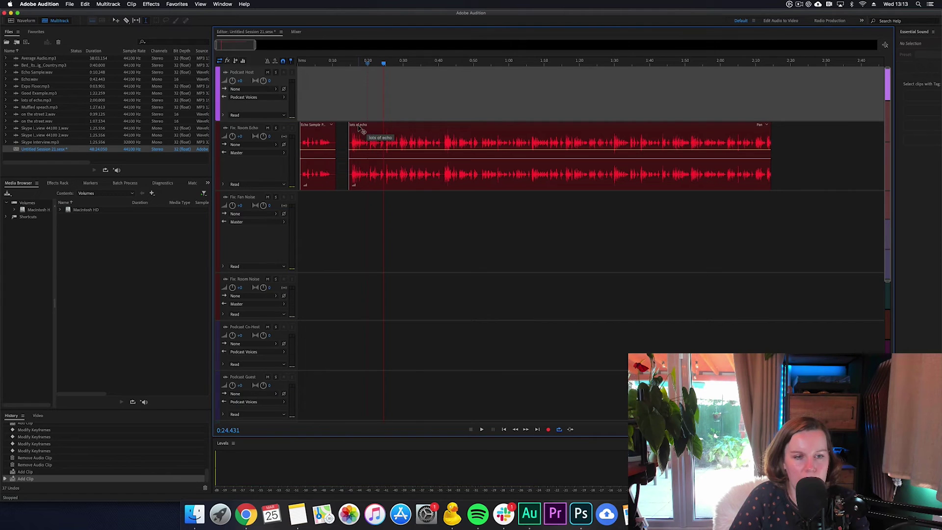
# Remove the Echo Sample clip from Fix: Room Echo and move the lots of echo clip to the start of the Fix: Fan Noise track.
pyautogui.click(321, 130)
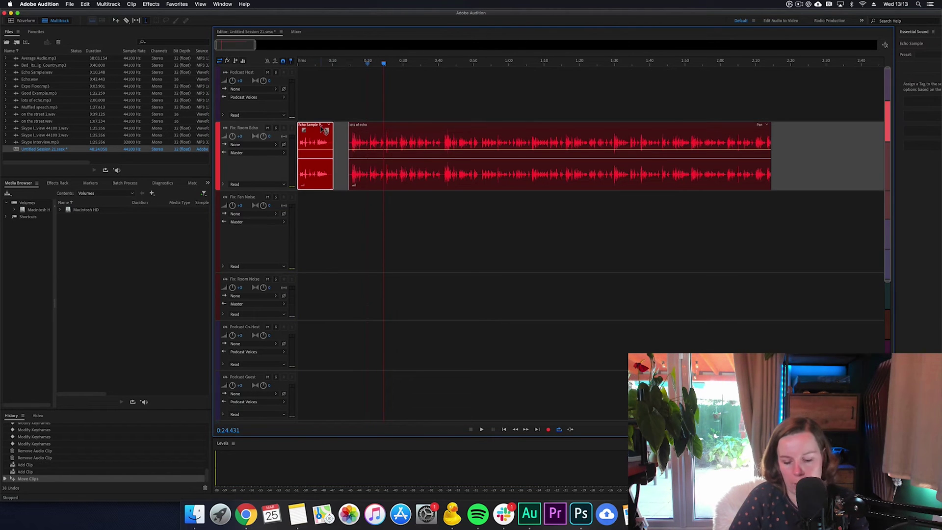
pyautogui.press('Delete')
pyautogui.moveTo(371, 130); pyautogui.dragTo(315, 225)
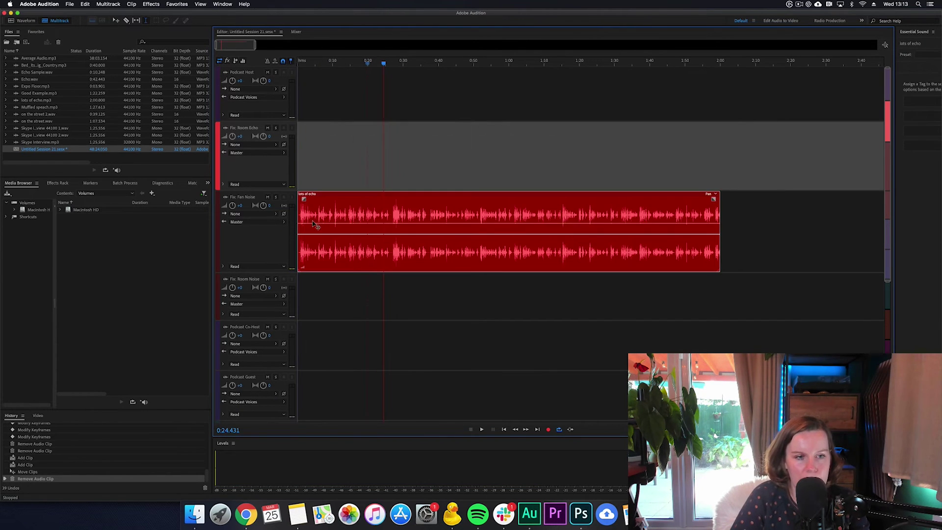
# Make the Fix: Room Noise track taller and listen to the lots of echo clip through the Fix: Fan Noise track from about 0:02.
pyautogui.click(315, 159)
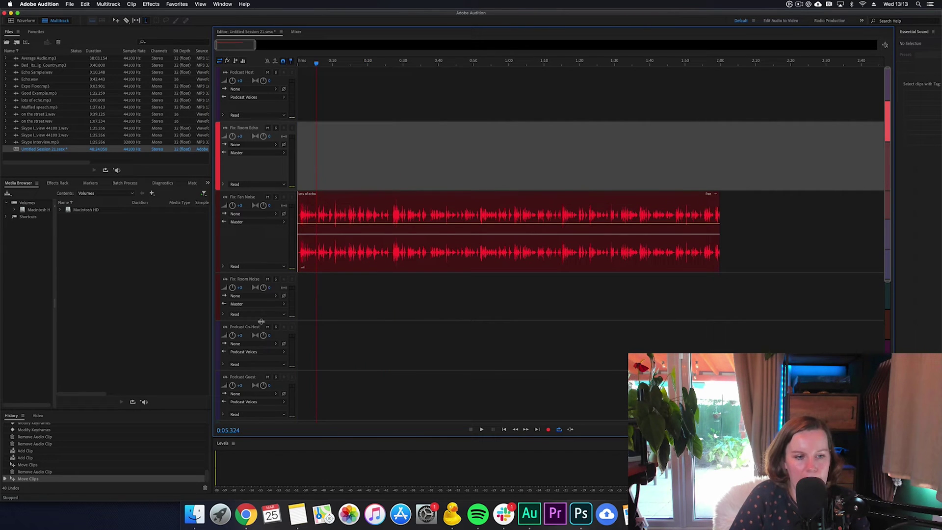
pyautogui.moveTo(265, 322); pyautogui.dragTo(274, 331)
pyautogui.click(304, 167)
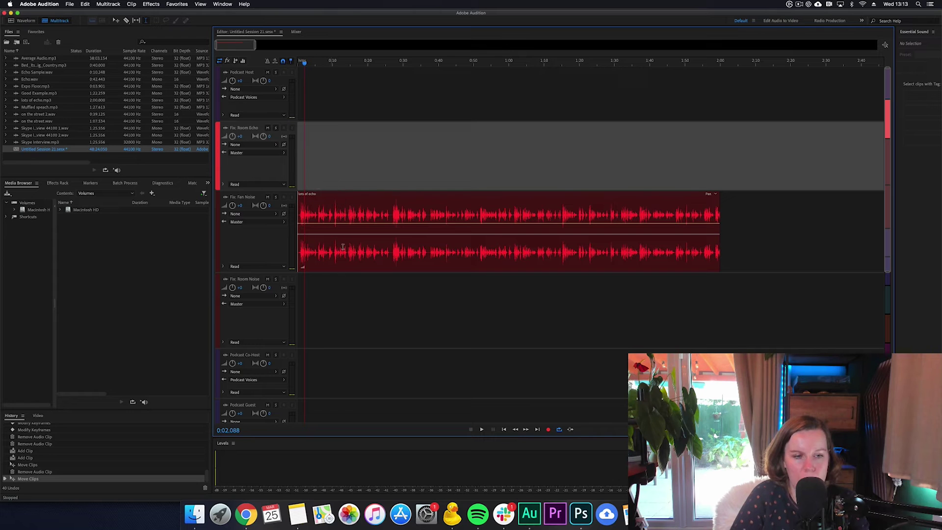
pyautogui.click(303, 165)
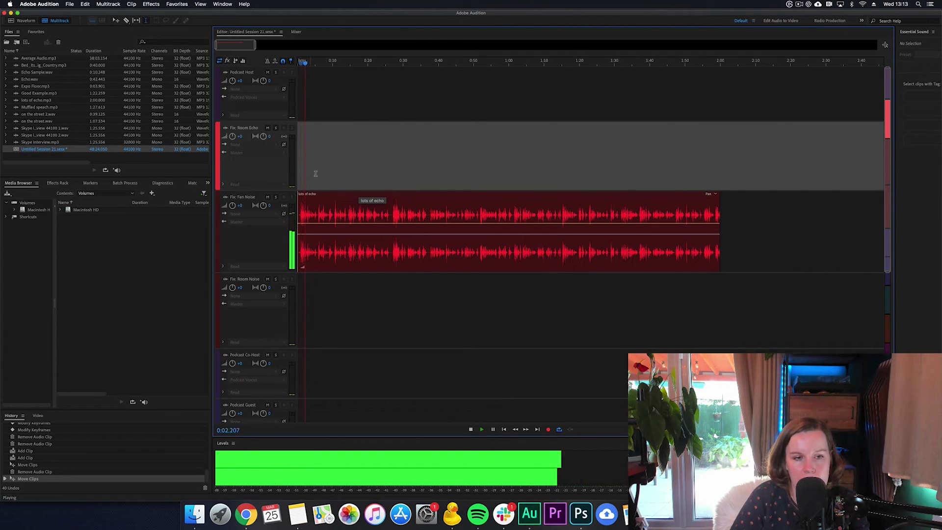
pyautogui.press('space')
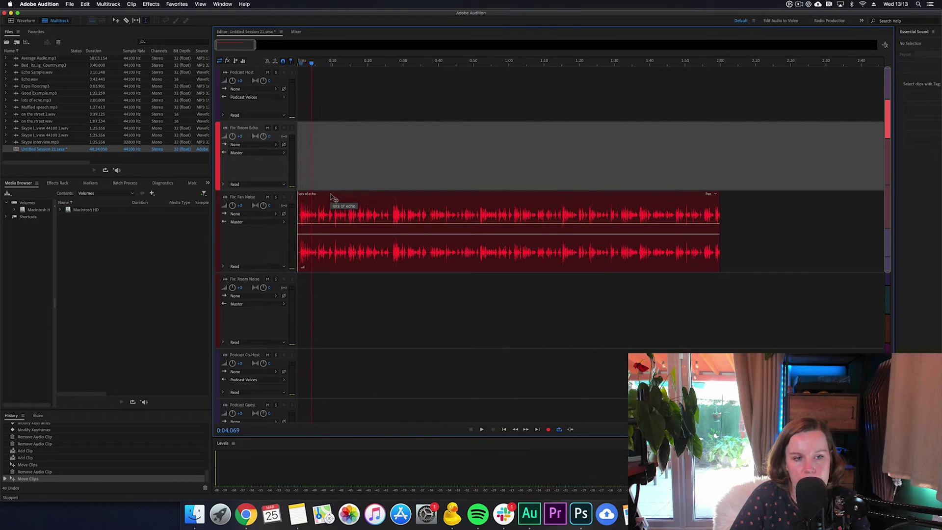
pyautogui.click(322, 177)
pyautogui.press('space')
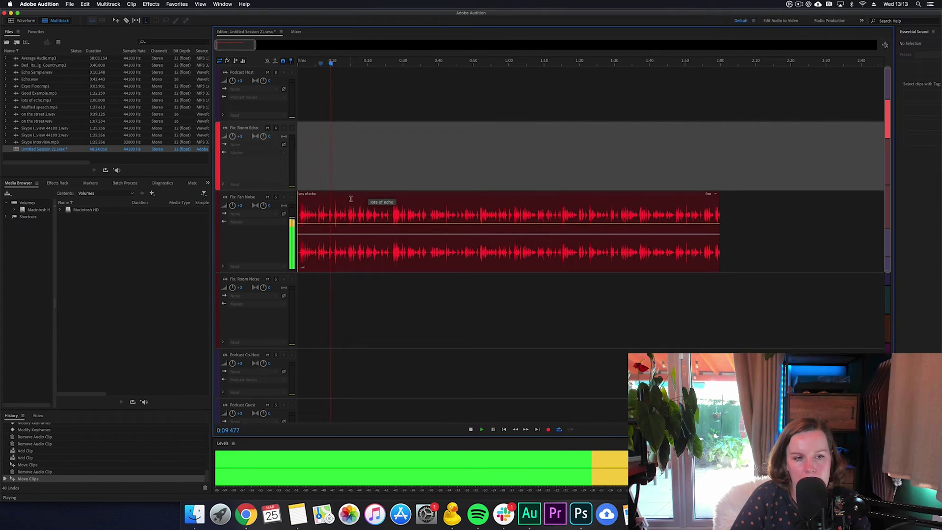
pyautogui.press('space')
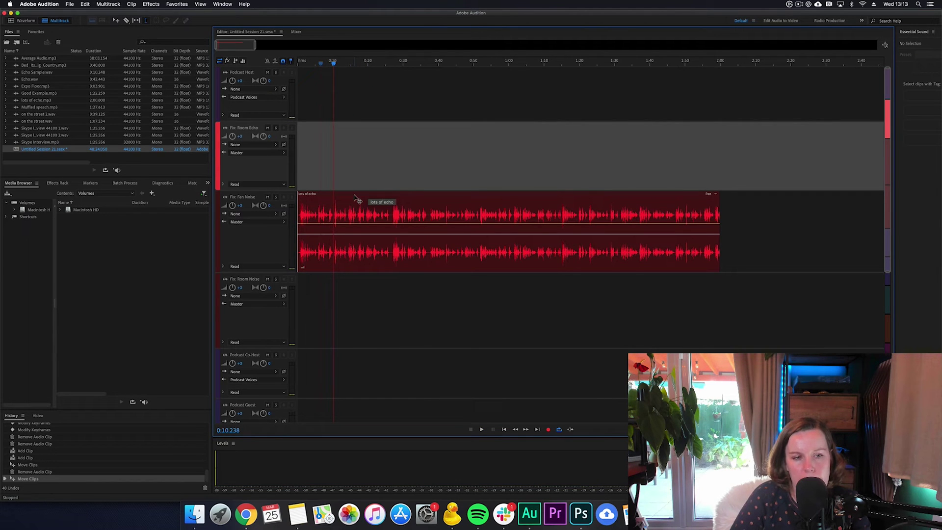
# Move the lots of echo clip to the start of the Fix: Room Noise track and listen to it from about 0:09.
pyautogui.moveTo(357, 198); pyautogui.dragTo(334, 289)
pyautogui.click(328, 254)
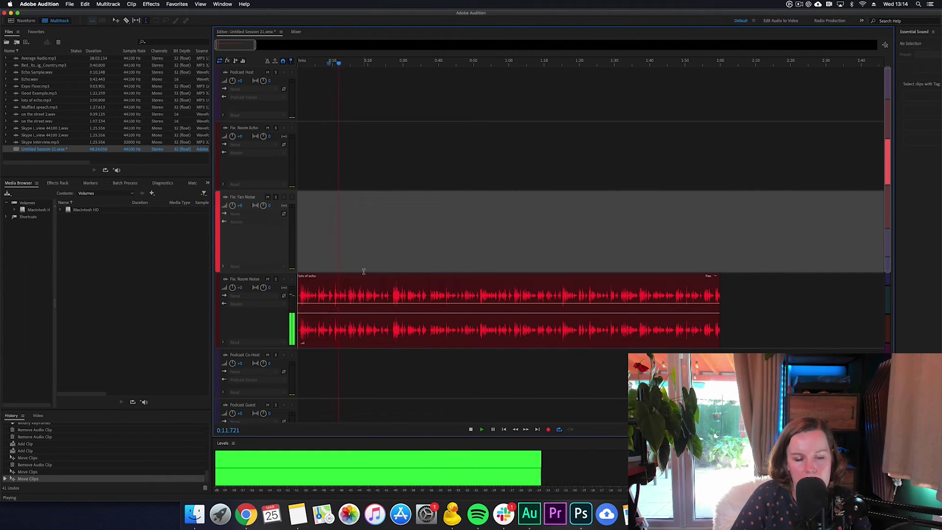
pyautogui.press('space')
# Move the lots of echo clip back to the start of the Fix: Room Echo track and listen to it from about 0:07.
pyautogui.click(333, 278)
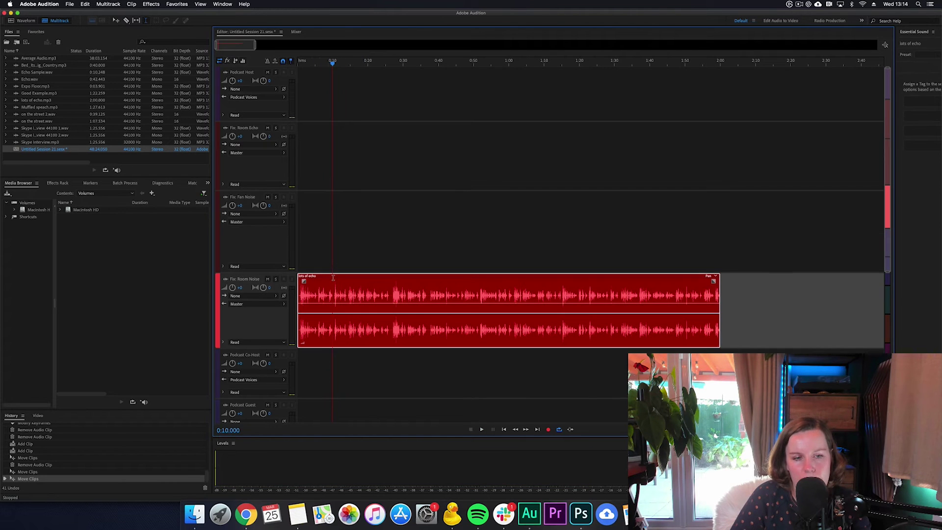
pyautogui.moveTo(317, 278); pyautogui.dragTo(308, 180)
pyautogui.click(322, 96)
pyautogui.press('space')
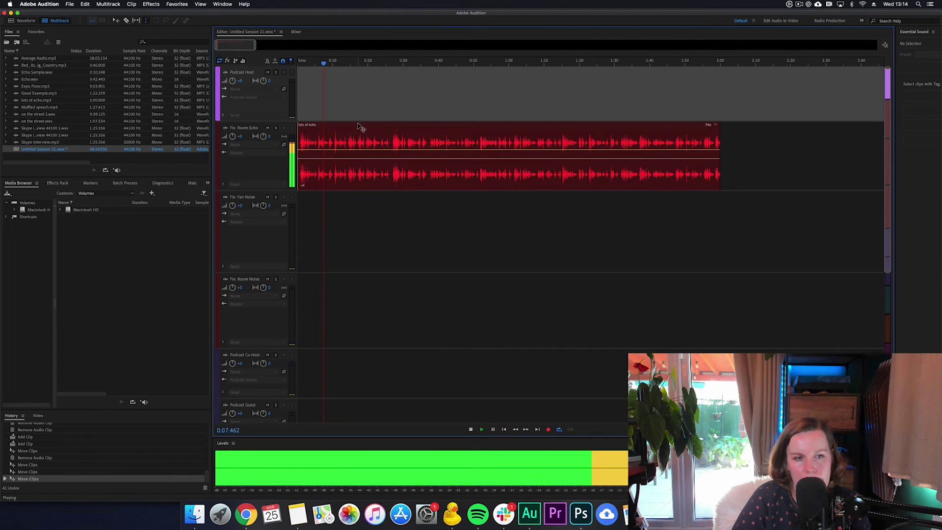
pyautogui.press('space')
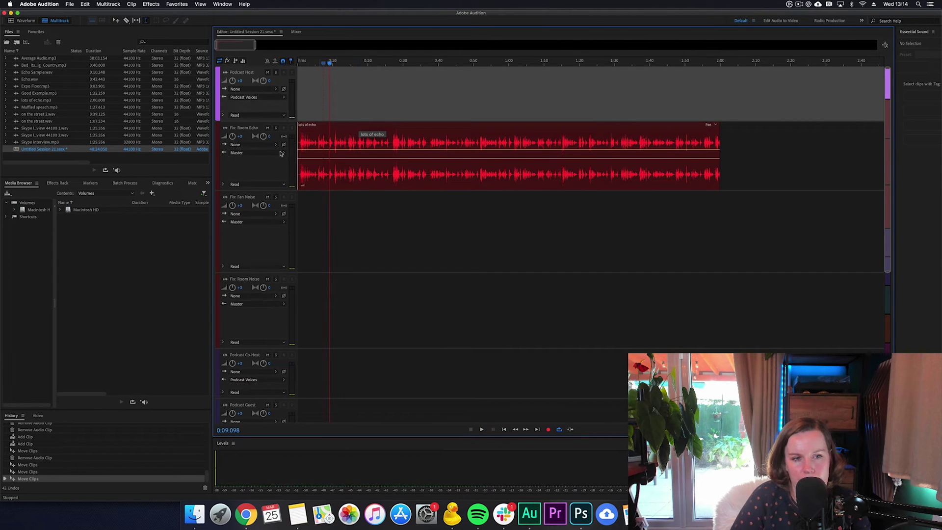
# Remove the lots of echo clip from Fix: Room Echo and place Muffled speech.mp3 at the start of the Podcast Host track.
pyautogui.click(325, 128)
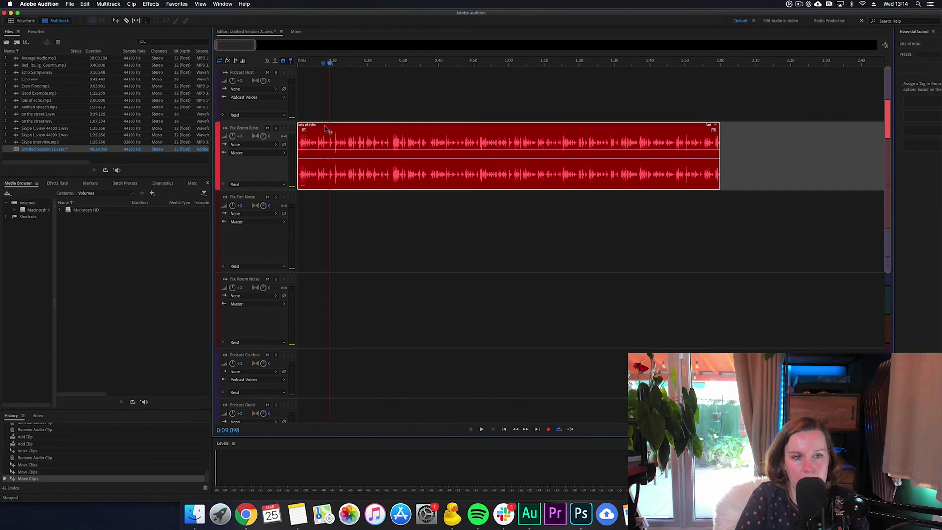
pyautogui.press('Delete')
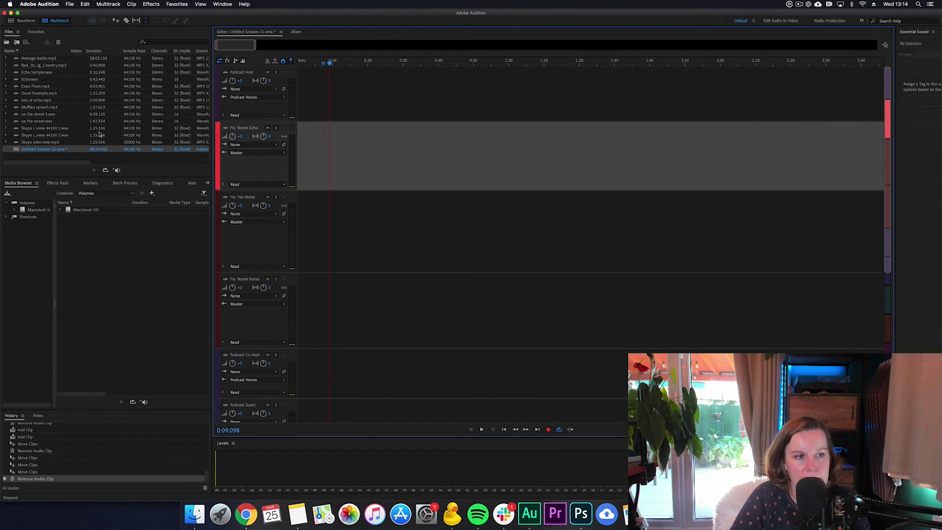
pyautogui.click(55, 107)
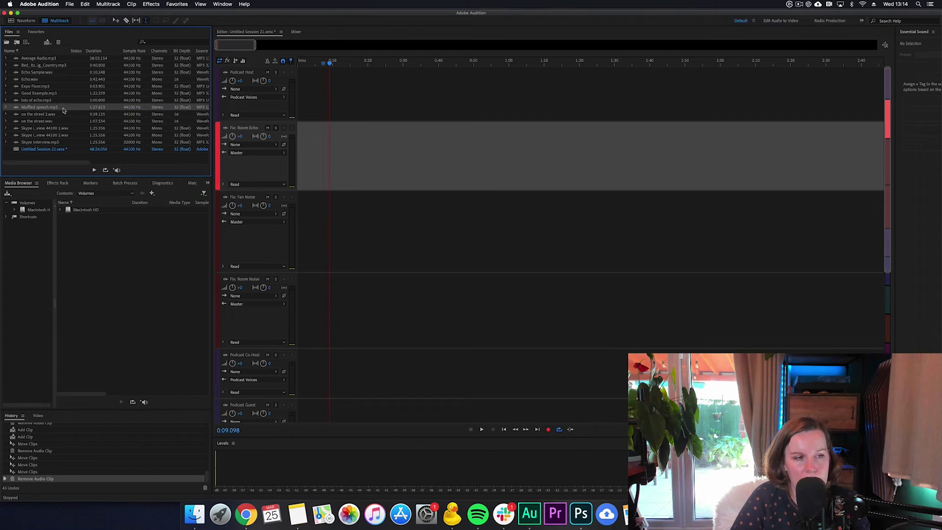
pyautogui.moveTo(23, 109); pyautogui.dragTo(297, 116)
# Open Muffled speech.mp3 in the waveform editor and listen to the opening part of the unprocessed recording twice.
pyautogui.doubleClick(43, 107)
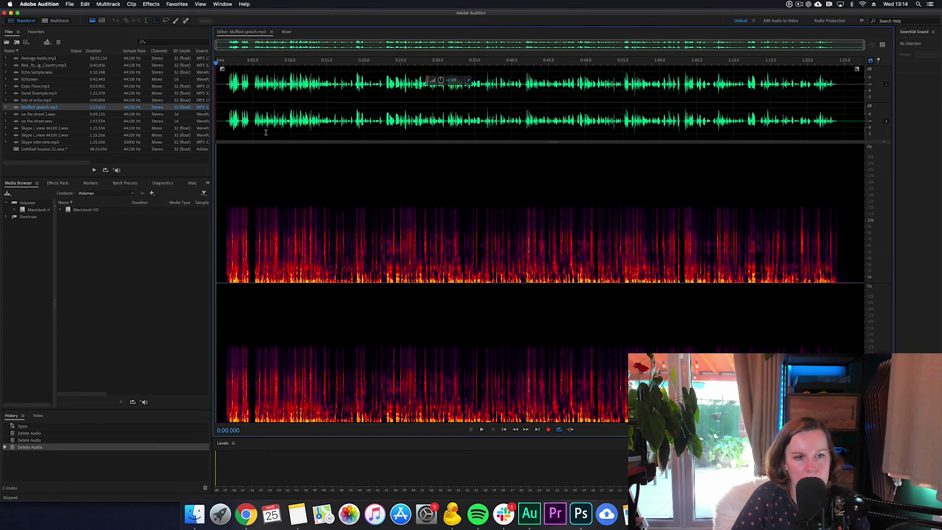
pyautogui.press('space')
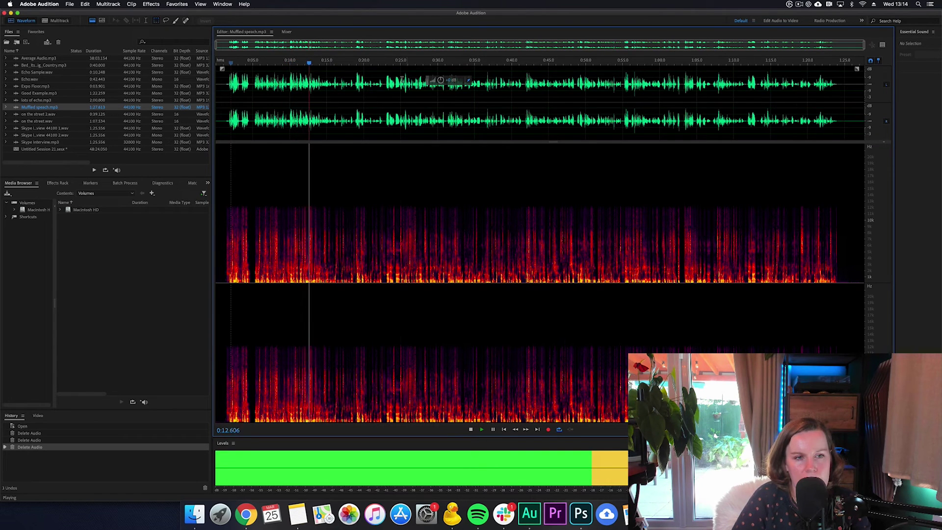
pyautogui.press('space')
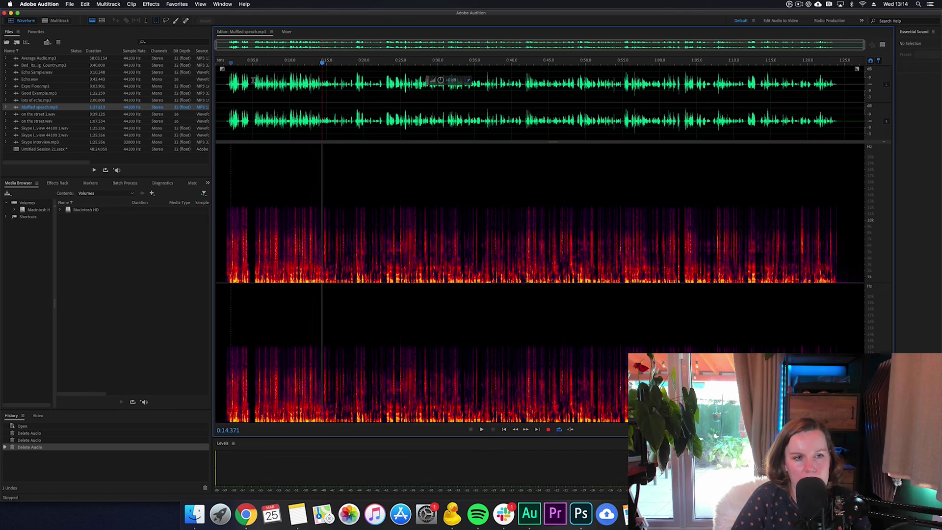
pyautogui.moveTo(259, 81); pyautogui.dragTo(247, 80)
pyautogui.click(252, 81)
pyautogui.press('space')
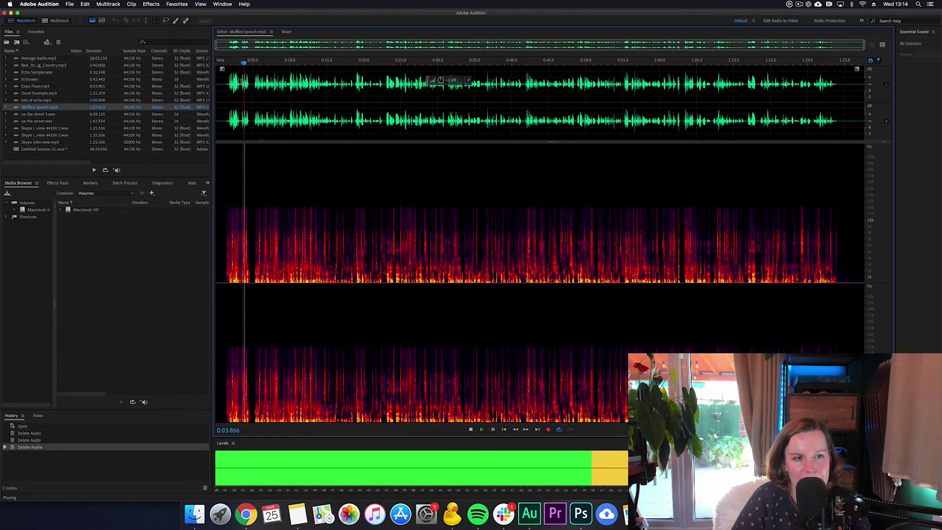
pyautogui.press('space')
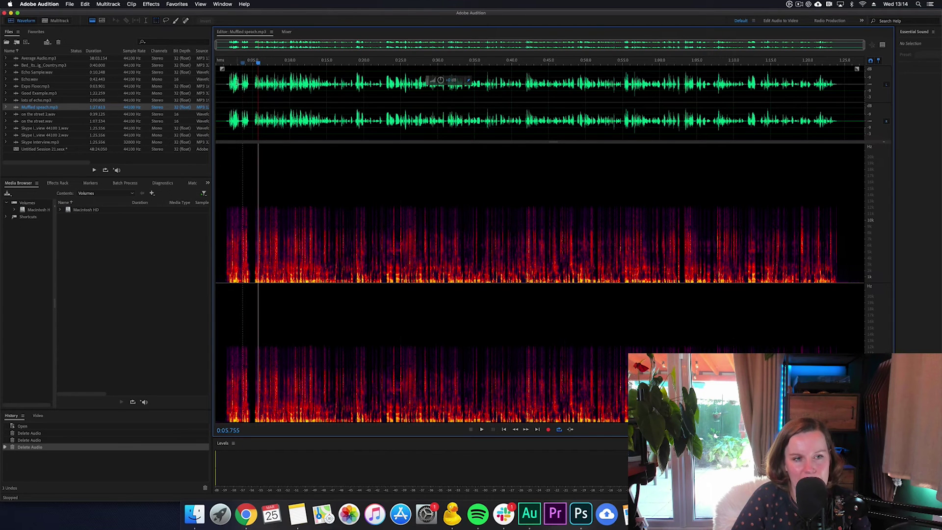
# Select the short pause from about 0:04.6 to 0:05.2 in the Muffled speech.mp3 waveform and clear the selection.
pyautogui.scroll(3, 275, 81)
pyautogui.click(277, 81)
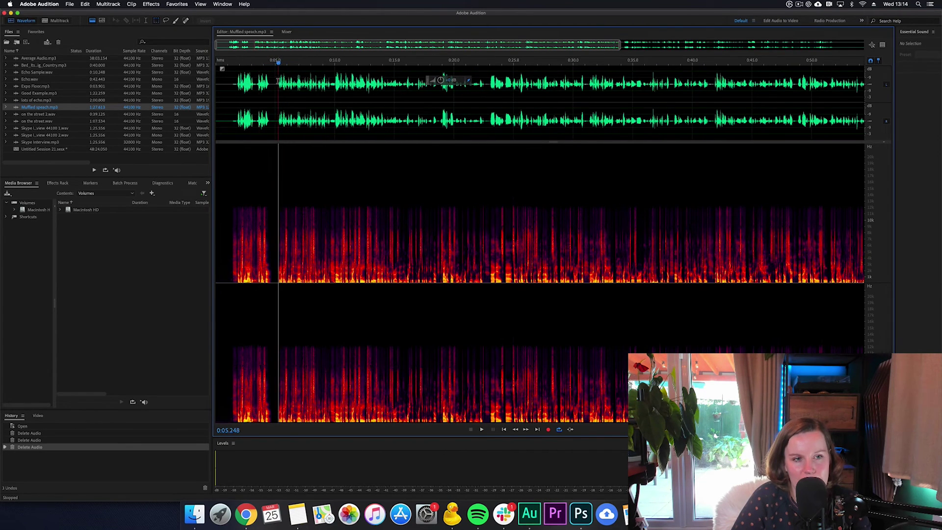
pyautogui.moveTo(278, 81); pyautogui.dragTo(270, 82)
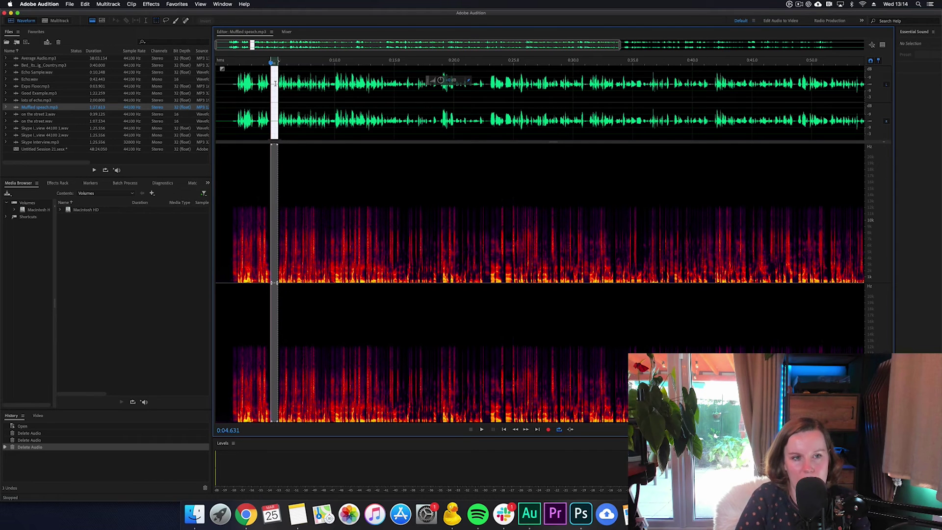
pyautogui.press('Delete')
pyautogui.press('Return')
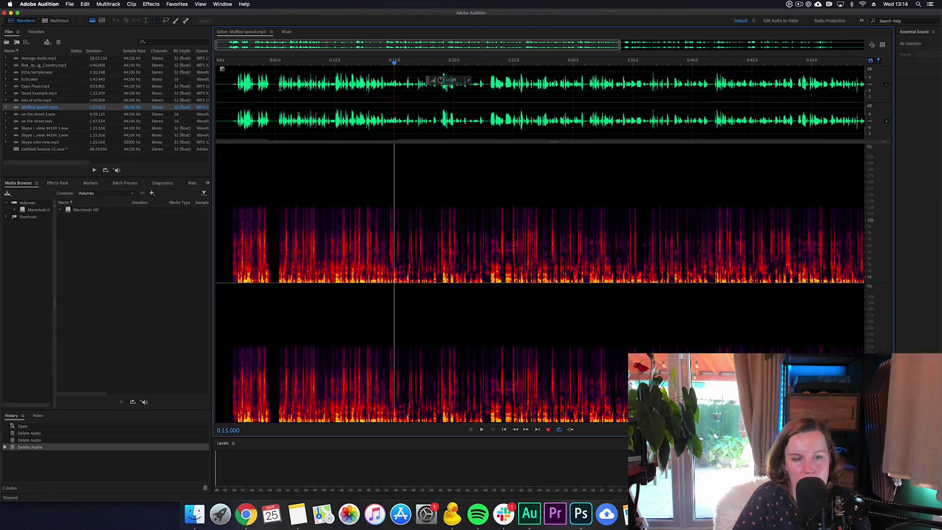
# Listen to the unprocessed Muffled speech.mp3 from about 0:11 and return to Untitled Session 21.
pyautogui.click(505, 98)
pyautogui.click(348, 98)
pyautogui.press('space')
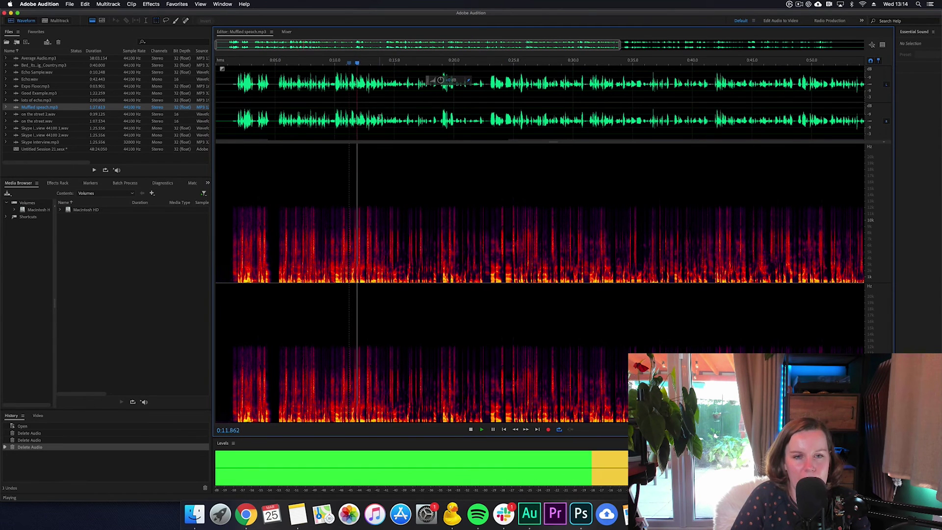
pyautogui.press('-')
pyautogui.press('space')
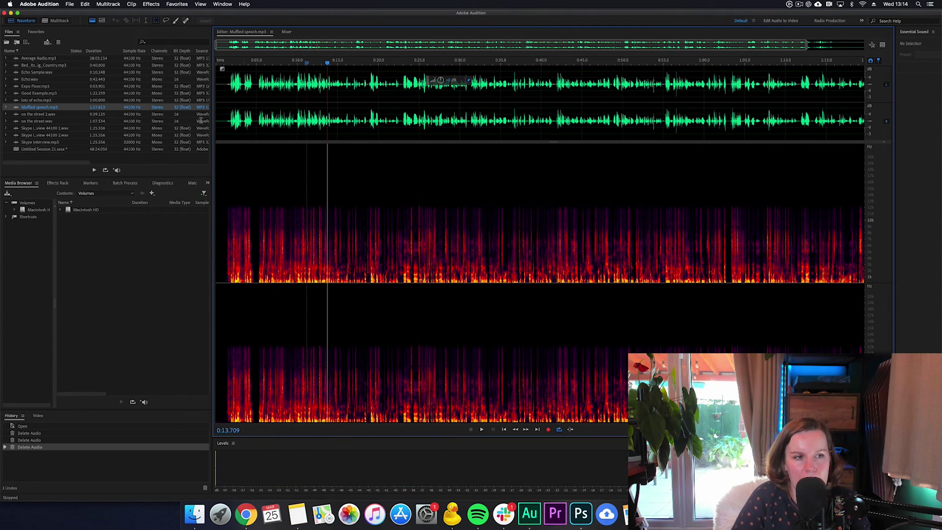
pyautogui.doubleClick(51, 150)
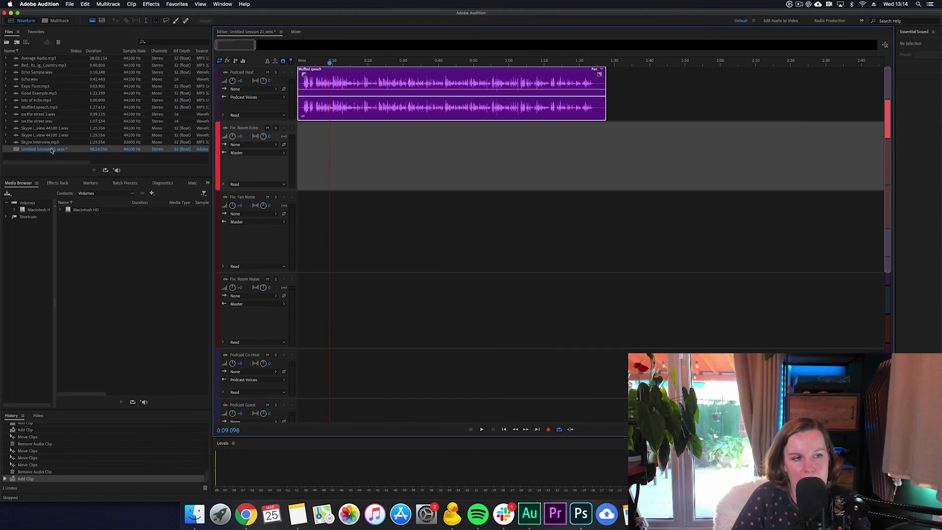
# Listen to the Muffled speech clip through the Podcast Host track from about 0:02.5.
pyautogui.click(306, 93)
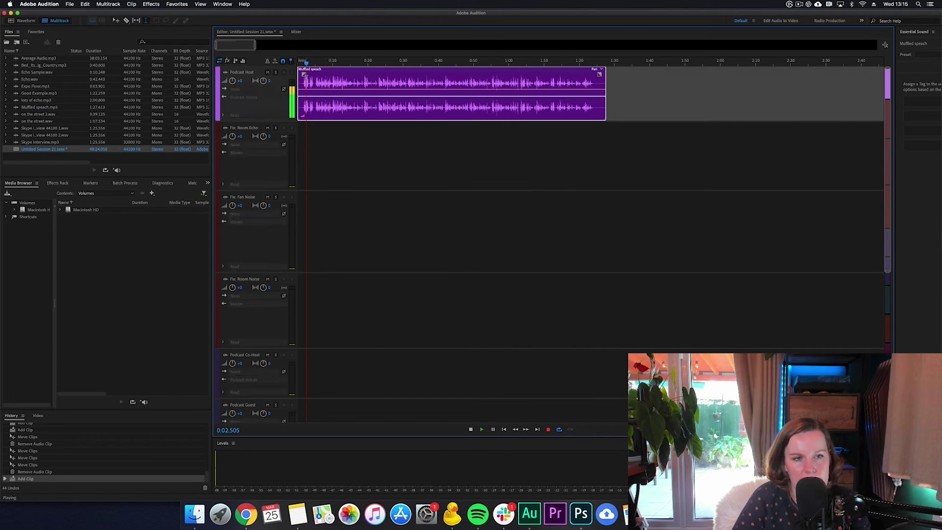
pyautogui.press('space')
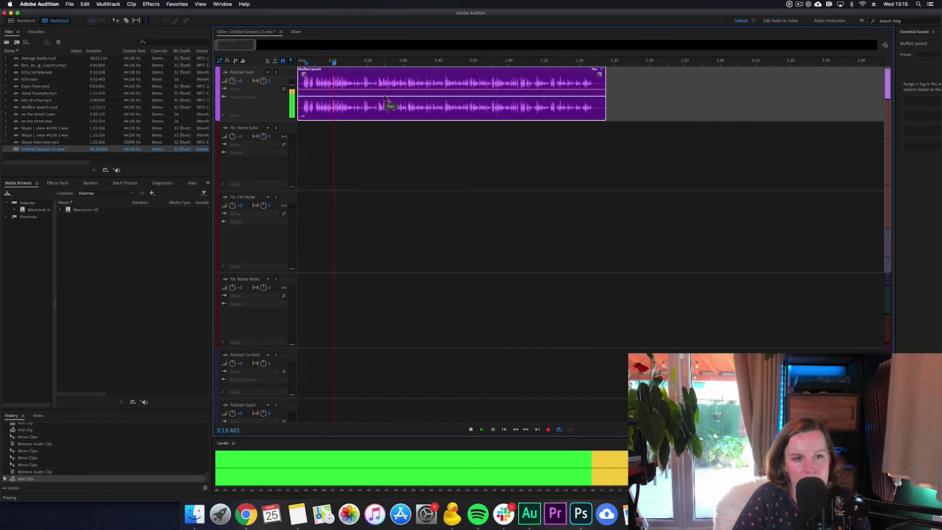
pyautogui.press('space')
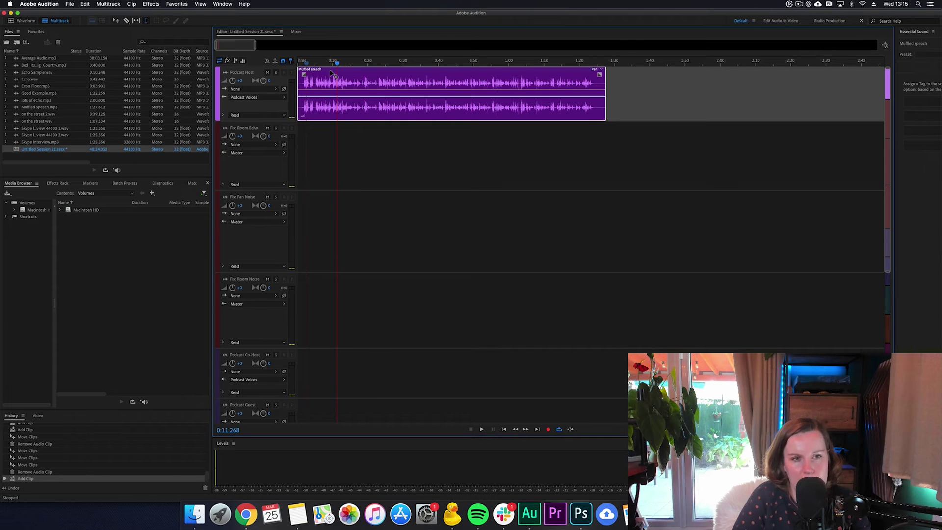
# Remove the Muffled speech clip from Podcast Host and add on the street 2.wav to the Fix: Room Echo track at about 0:08.
pyautogui.press('Delete')
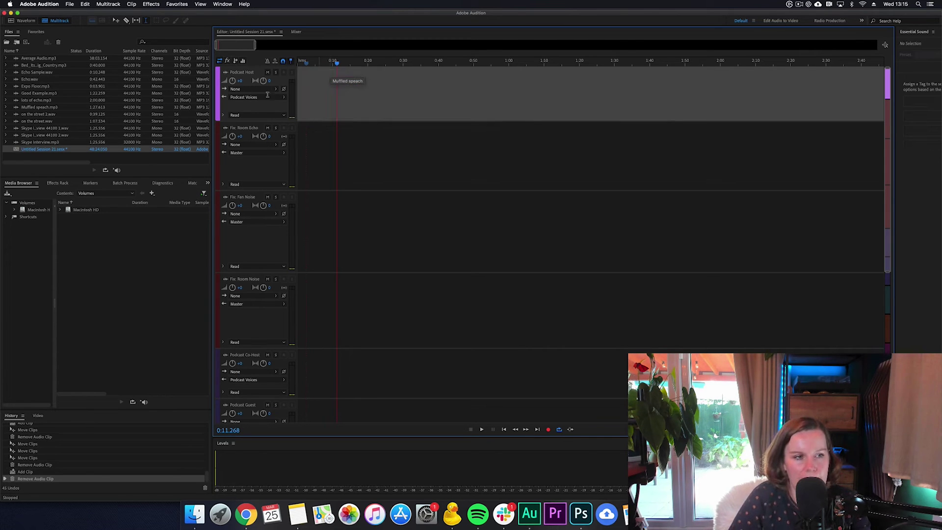
pyautogui.click(44, 115)
pyautogui.moveTo(23, 118); pyautogui.dragTo(325, 132)
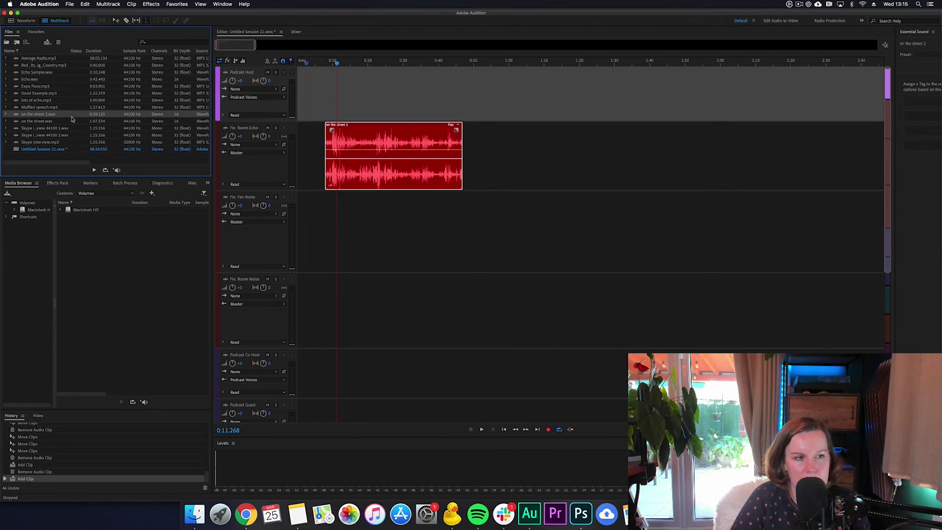
# Listen to the unprocessed on the street 2.wav in the waveform editor from about 0:01 and return to Untitled Session 21.
pyautogui.doubleClick(44, 114)
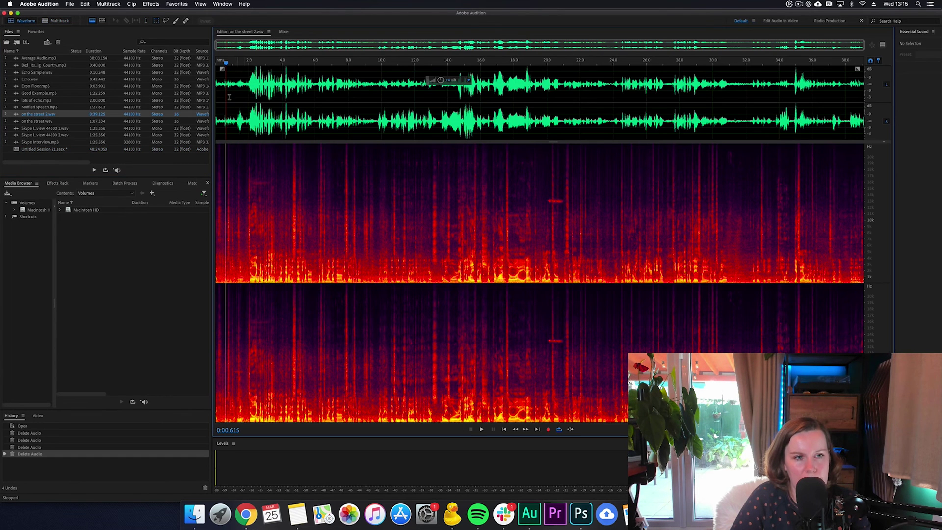
pyautogui.click(234, 80)
pyautogui.press('space')
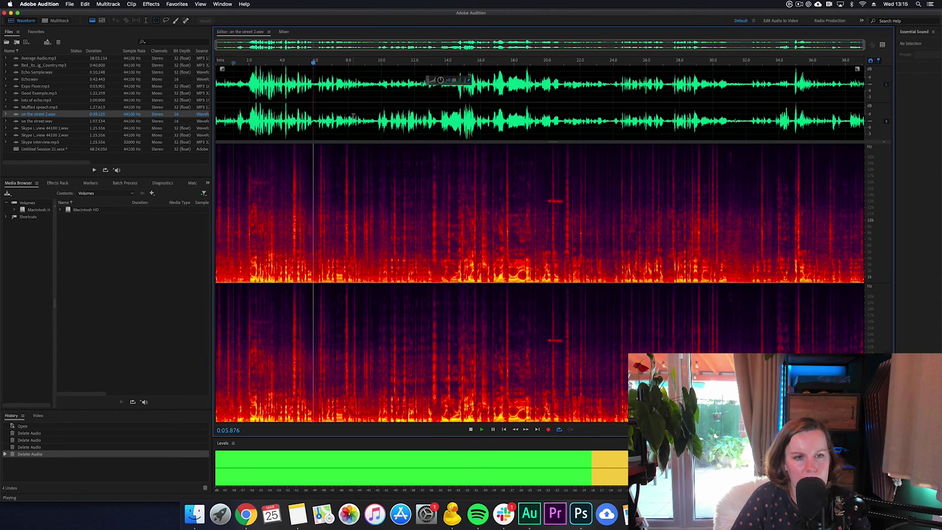
pyautogui.press('space')
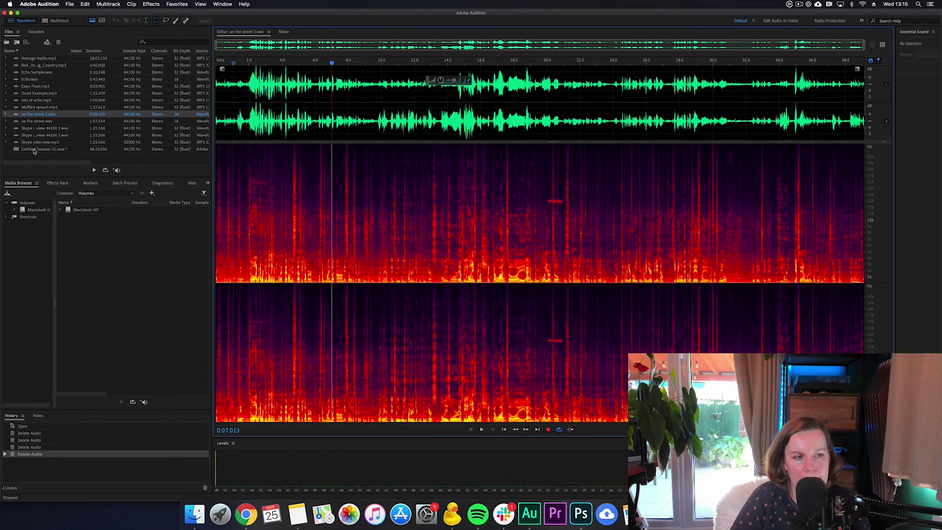
pyautogui.doubleClick(34, 149)
# Move the on the street 2 clip to the session start on Fix: Room Echo and listen from about 0:03.
pyautogui.moveTo(341, 130); pyautogui.dragTo(314, 130)
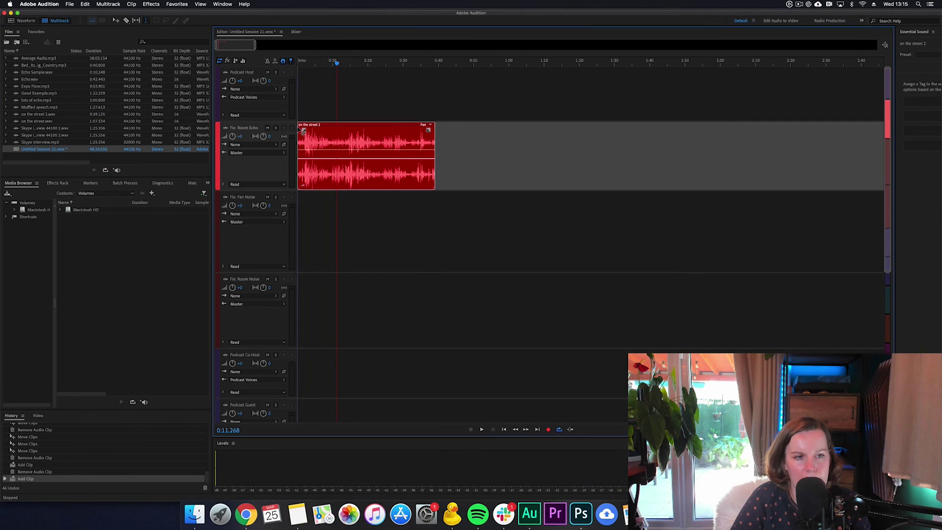
pyautogui.click(305, 92)
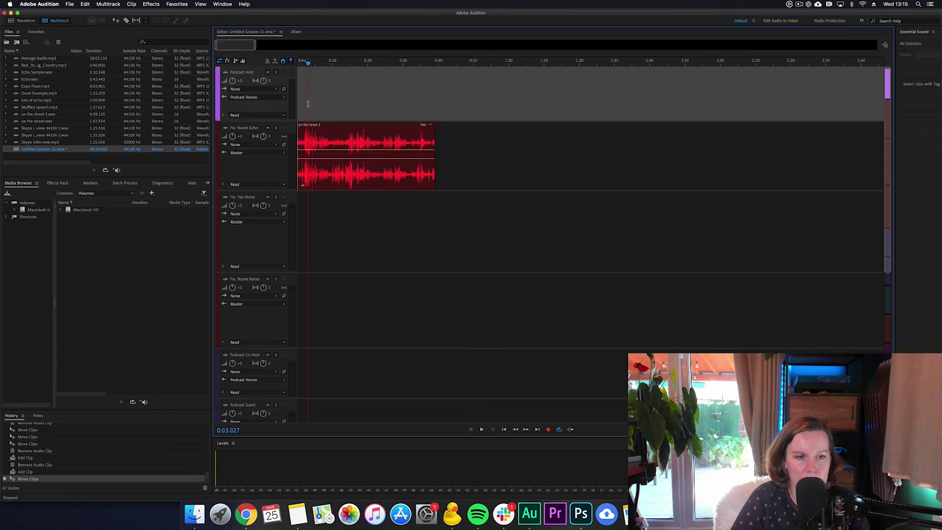
pyautogui.press('space')
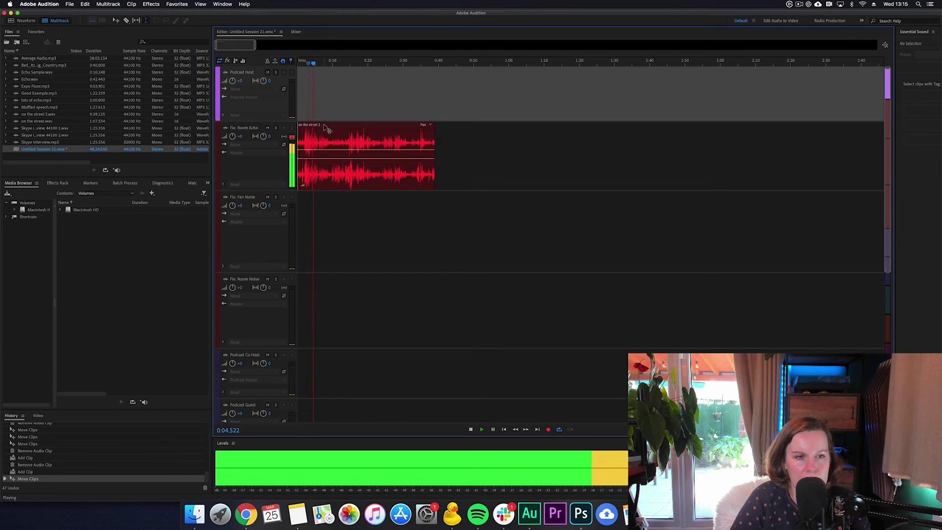
pyautogui.press('space')
# Move the on the street 2 clip to the Fix: Fan Noise track and listen from about 0:04.
pyautogui.moveTo(324, 159); pyautogui.dragTo(321, 229)
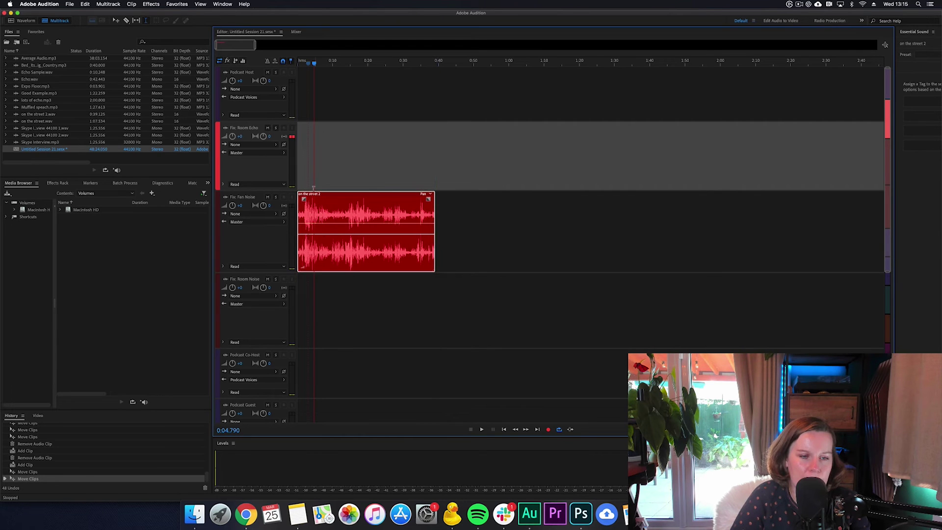
pyautogui.click(310, 165)
pyautogui.press('space')
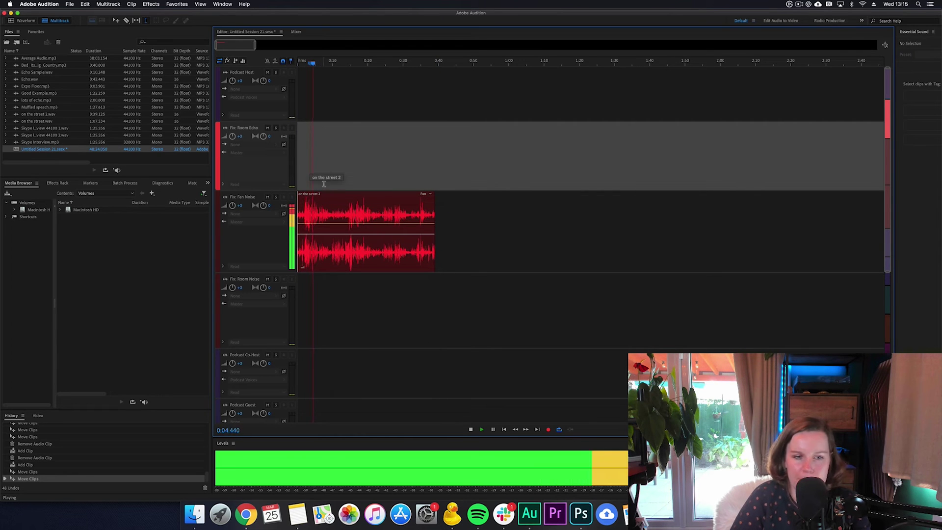
pyautogui.press('space')
# Move the on the street 2 clip to the Fix: Room Noise track and listen from about 0:03.
pyautogui.moveTo(331, 205); pyautogui.dragTo(329, 283)
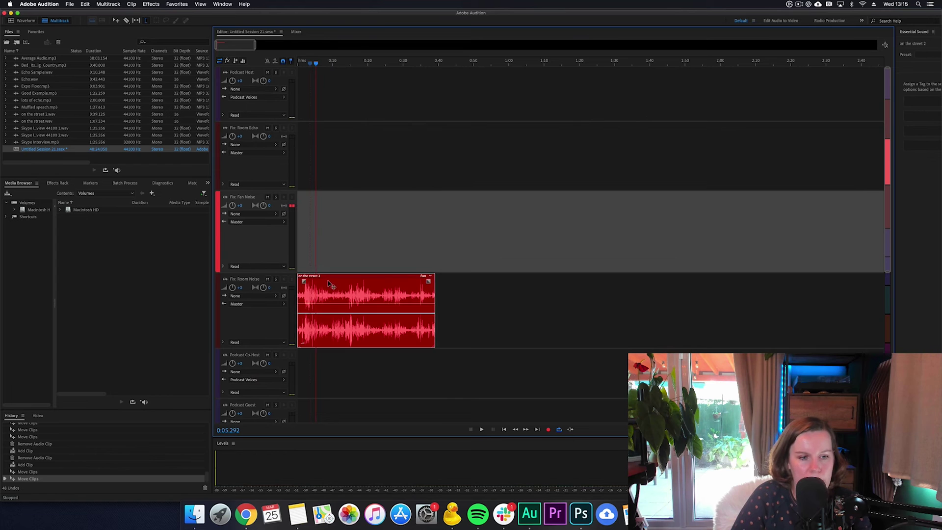
pyautogui.click(307, 244)
pyautogui.press('space')
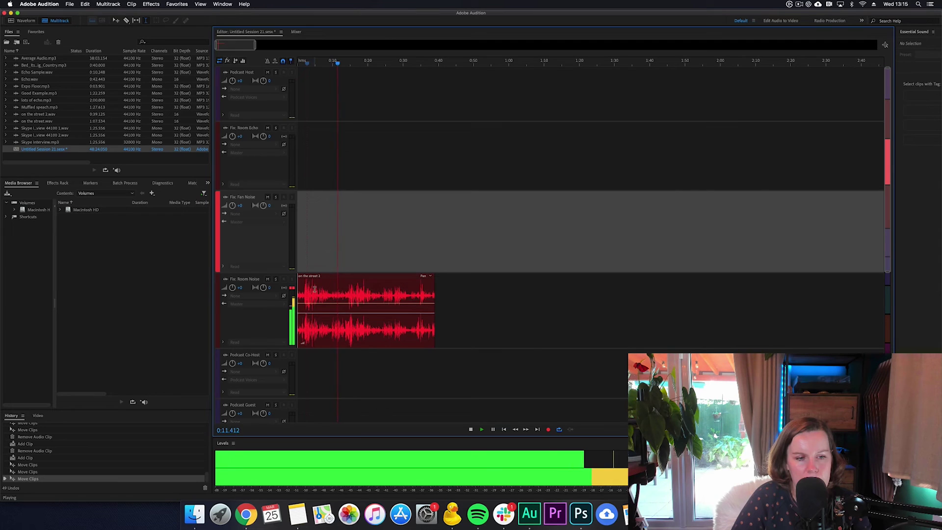
pyautogui.press('space')
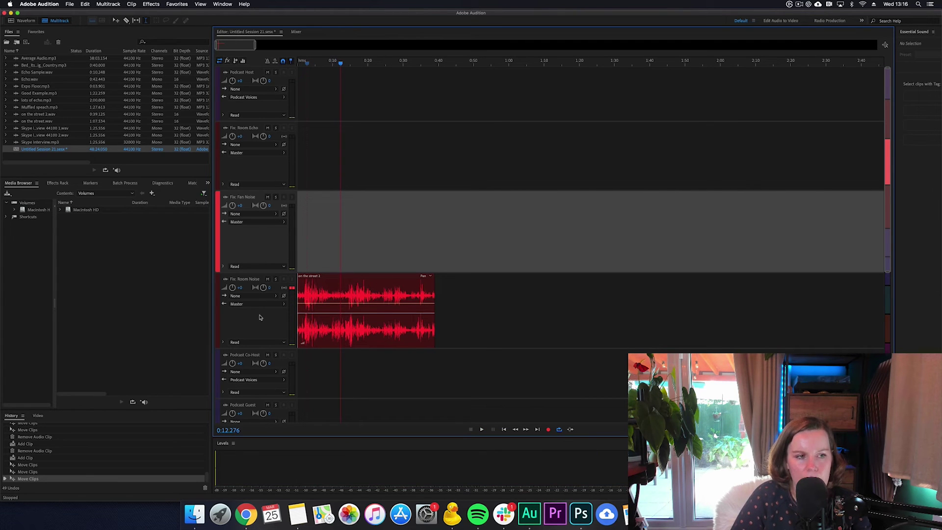
# Add on the street.wav to the Fix: Room Noise track after the existing clip, at about 0:42.
pyautogui.click(40, 122)
pyautogui.moveTo(28, 123); pyautogui.dragTo(448, 330)
pyautogui.click(448, 265)
# Listen to the unprocessed on the street.wav from about 0:06, including the pause near 0:25, and return to Untitled Session 21.
pyautogui.click(34, 122)
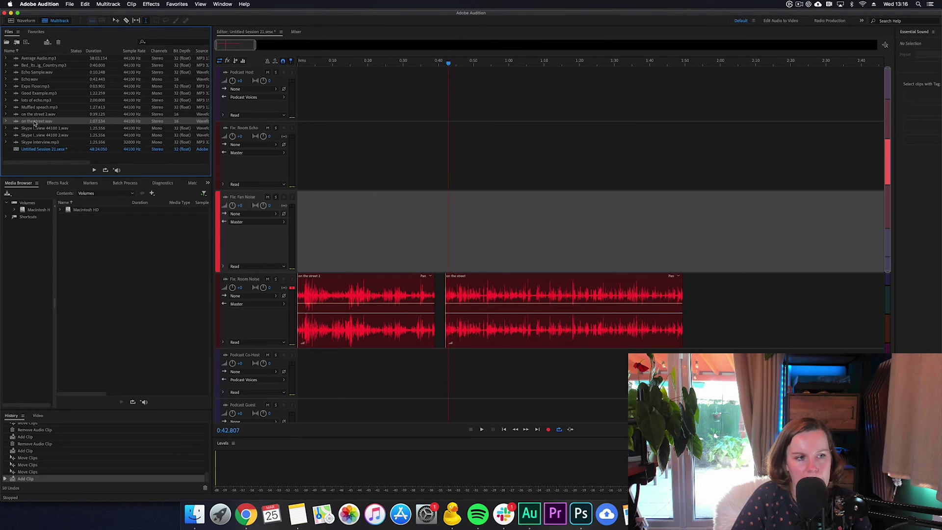
pyautogui.doubleClick(34, 122)
pyautogui.click(276, 100)
pyautogui.press('space')
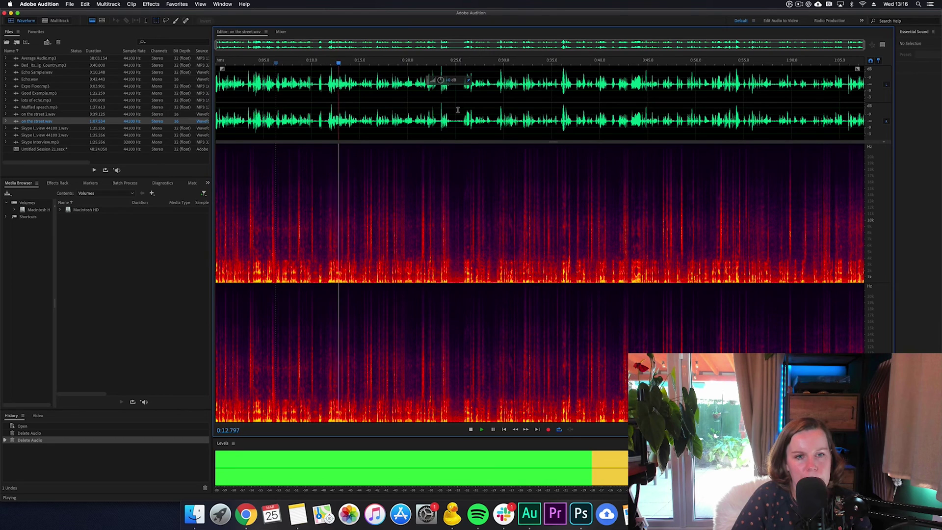
pyautogui.press('space')
pyautogui.moveTo(452, 108); pyautogui.dragTo(461, 109)
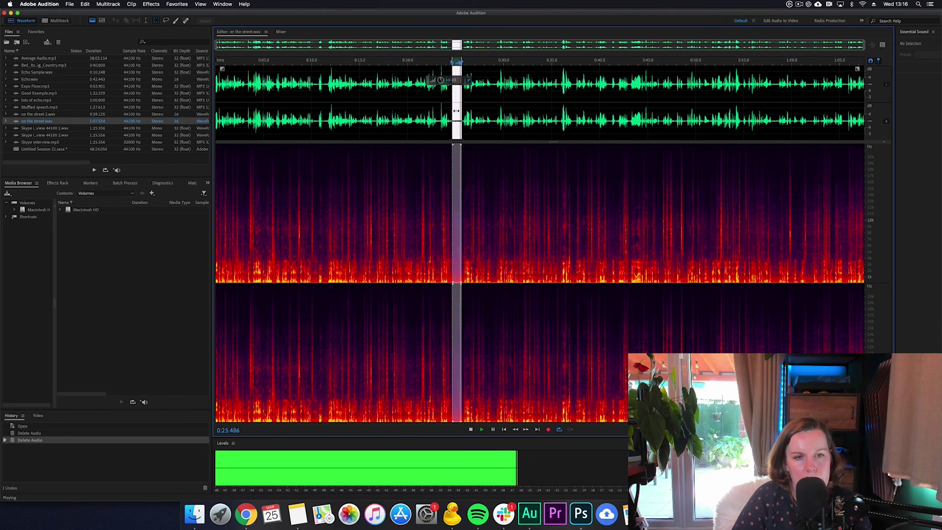
pyautogui.click(381, 111)
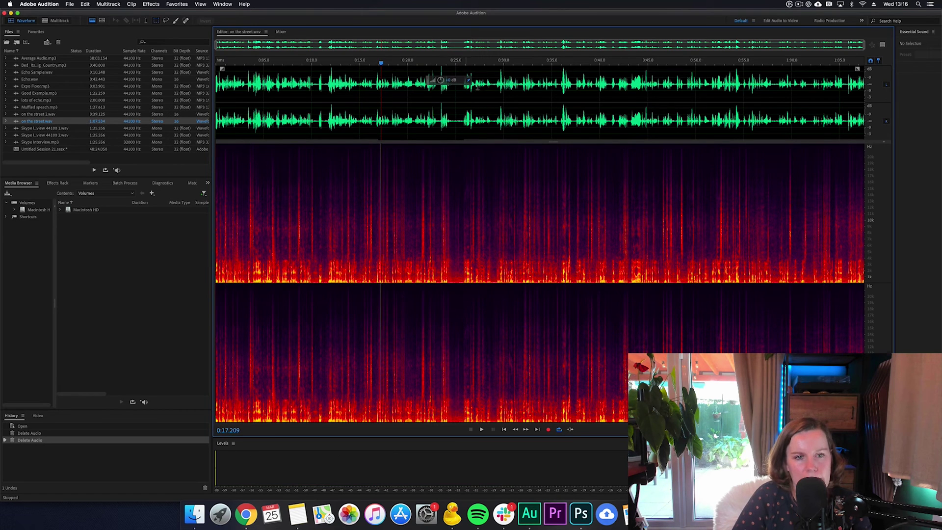
pyautogui.press('0')
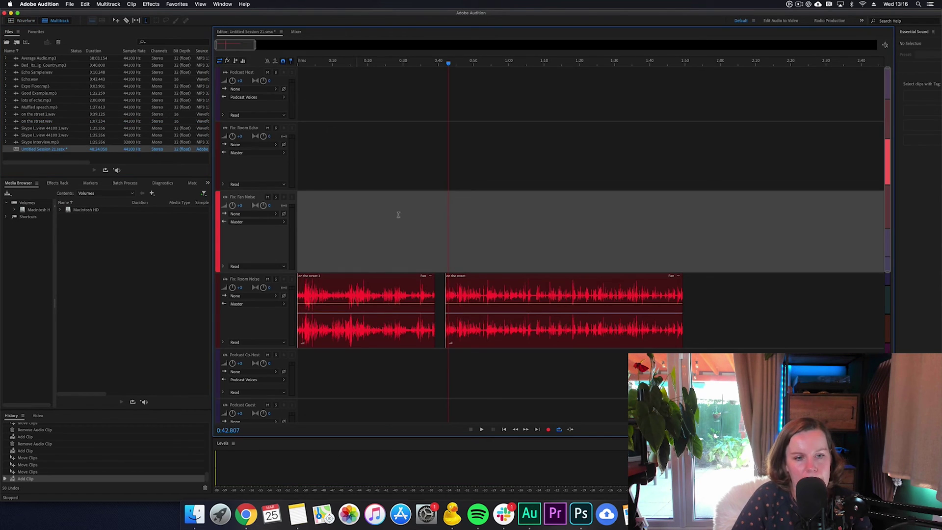
# Listen to the on the street clip through the Fix: Room Noise track from about 0:44 and again from about 1:00.
pyautogui.click(453, 242)
pyautogui.press('space')
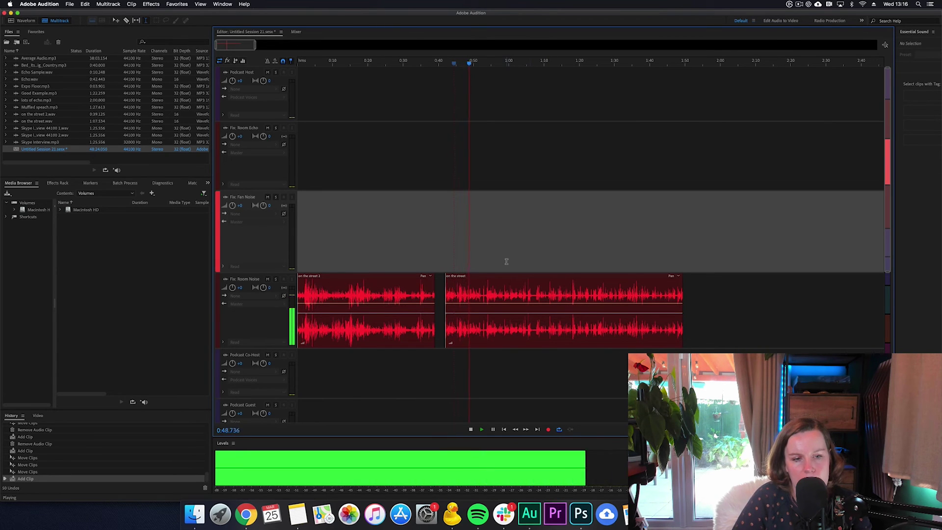
pyautogui.click(510, 63)
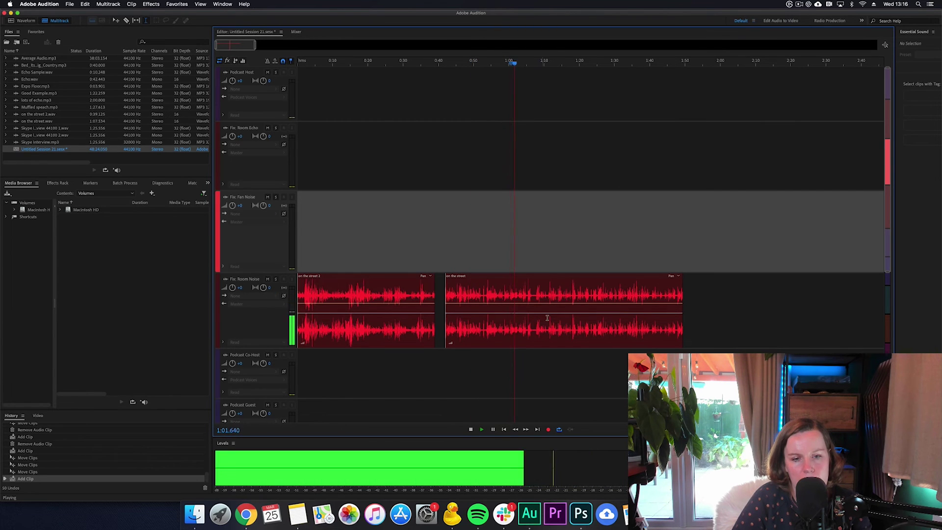
pyautogui.scroll(2, 535, 312)
pyautogui.scroll(2, 535, 312)
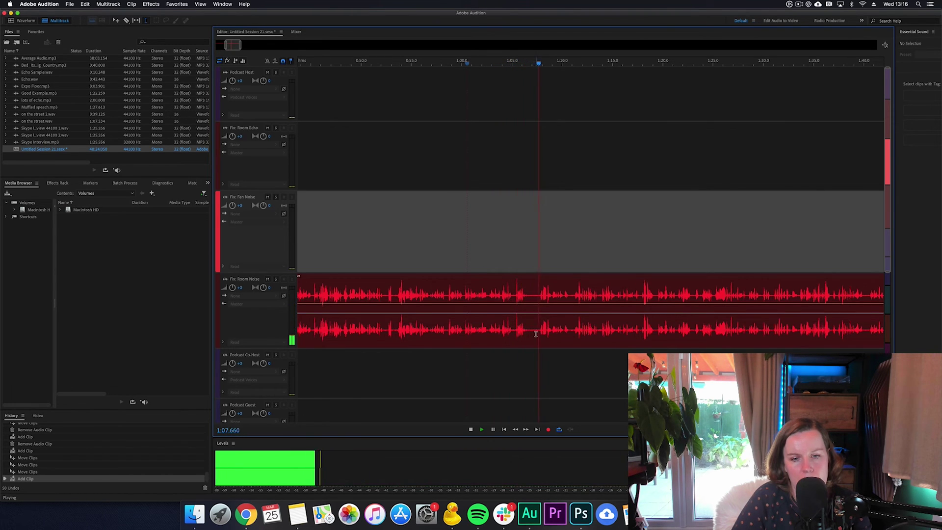
pyautogui.press('space')
# Select the pause between words at about 1:07 in the on the street clip and listen to it.
pyautogui.moveTo(529, 289); pyautogui.dragTo(537, 285)
pyautogui.press('space')
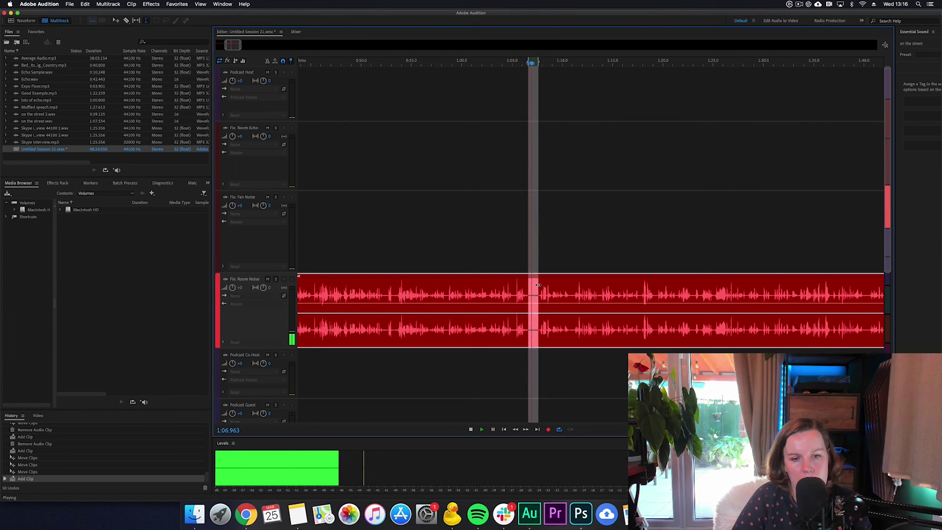
pyautogui.press('space')
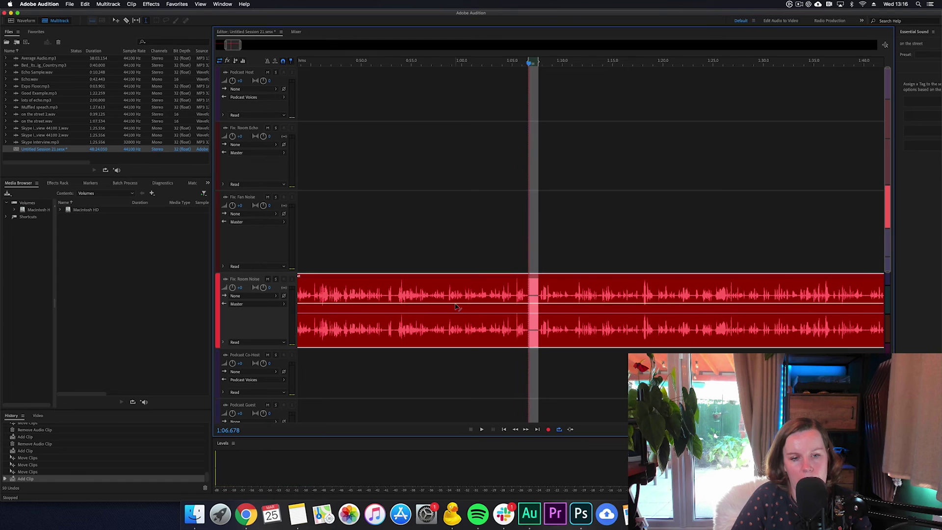
# Raise the volume envelope of the on the street clip on Fix: Room Noise.
pyautogui.scroll(-4, 455, 307)
pyautogui.click(420, 252)
pyautogui.click(439, 305)
pyautogui.moveTo(418, 305)
pyautogui.mouseDown()
pyautogui.moveTo(420, 292)
pyautogui.moveTo(422, 321)
pyautogui.moveTo(422, 290)
pyautogui.moveTo(424, 308)
pyautogui.moveTo(429, 291)
pyautogui.mouseUp()
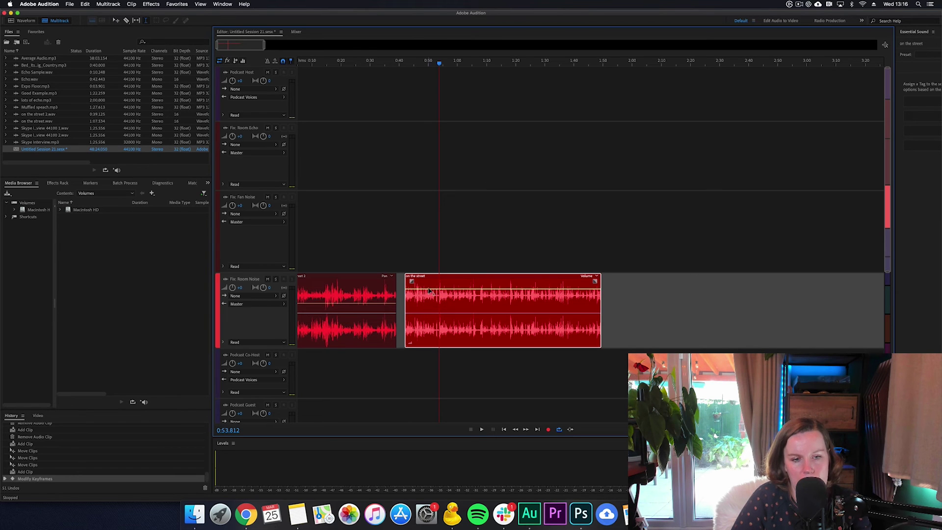
# Listen to the boosted on the street clip from about 0:53 and lower its volume envelope back to the middle.
pyautogui.click(435, 249)
pyautogui.press('space')
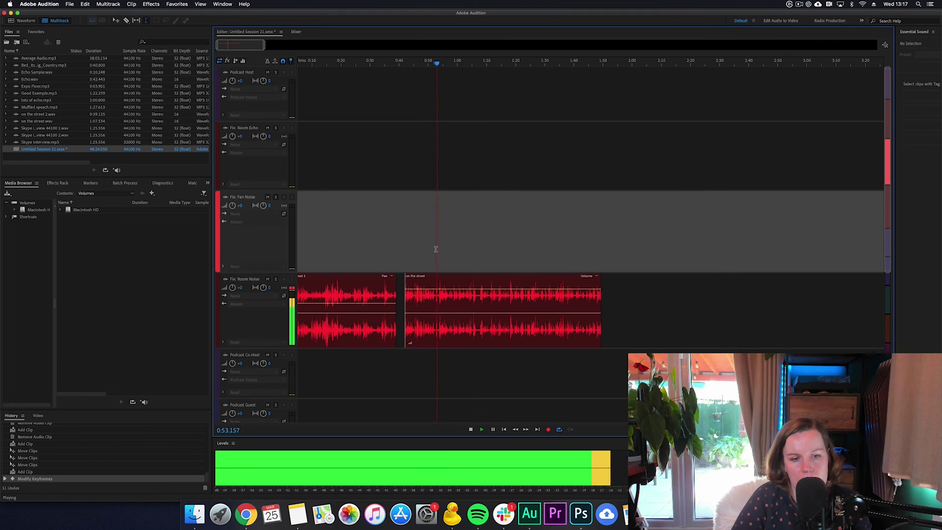
pyautogui.press('space')
pyautogui.click(422, 293)
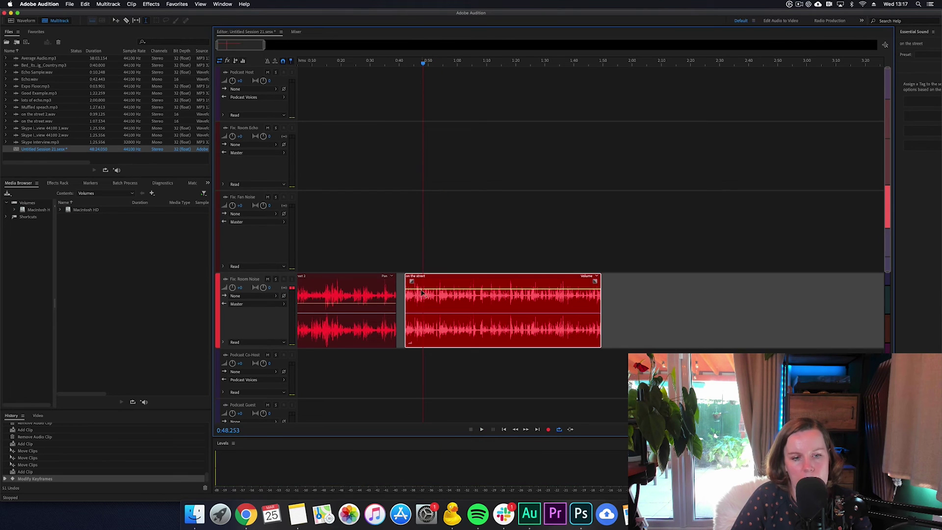
pyautogui.moveTo(419, 290)
pyautogui.mouseDown()
pyautogui.moveTo(418, 314)
pyautogui.moveTo(419, 305)
pyautogui.mouseUp()
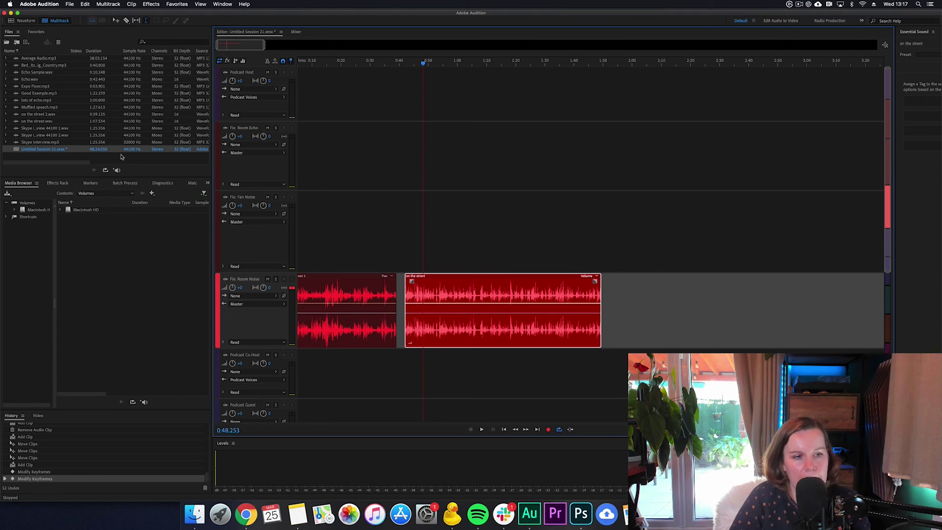
# Remove all of the on the street audio from the Fix: Room Noise track.
pyautogui.moveTo(638, 276); pyautogui.dragTo(353, 294)
pyautogui.press('Delete')
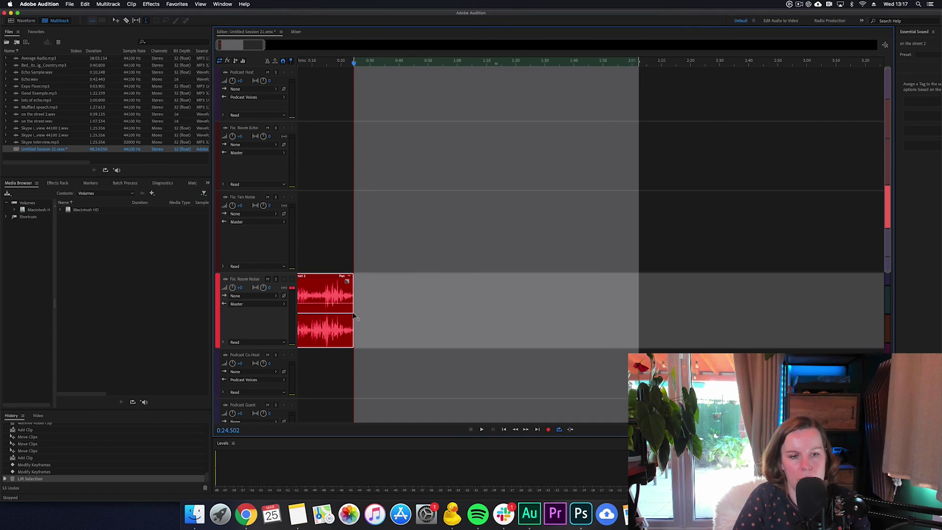
pyautogui.click(330, 230)
pyautogui.click(321, 281)
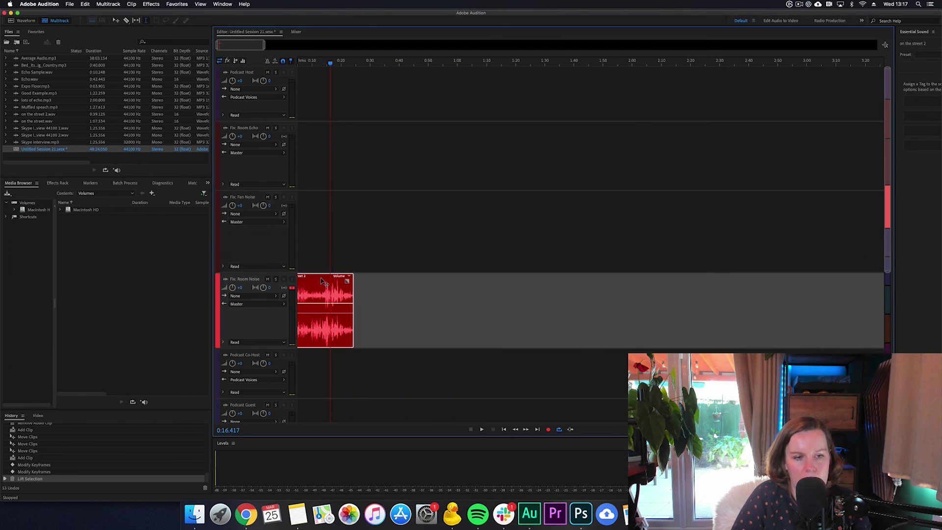
pyautogui.press('Delete')
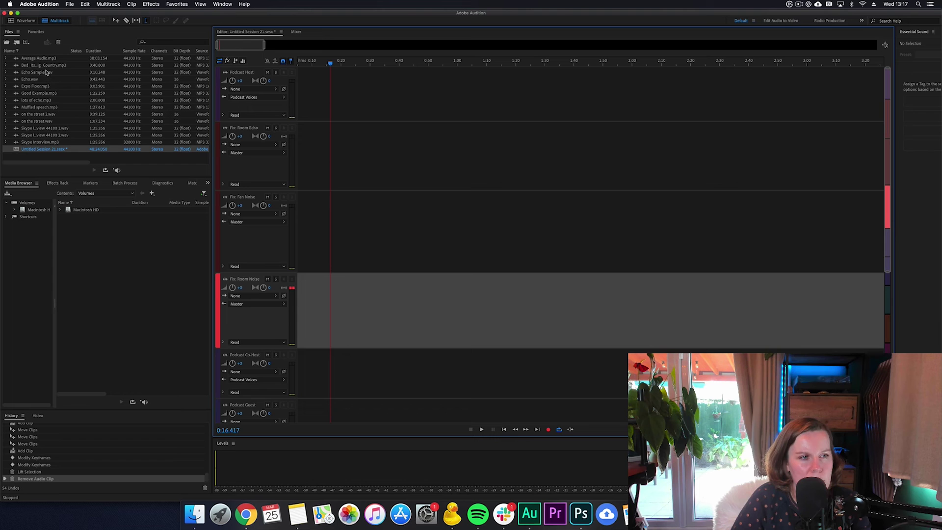
# Add Average Audio.mp3 to the Podcast Host track at the start of the session.
pyautogui.click(35, 60)
pyautogui.moveTo(22, 60); pyautogui.dragTo(274, 110)
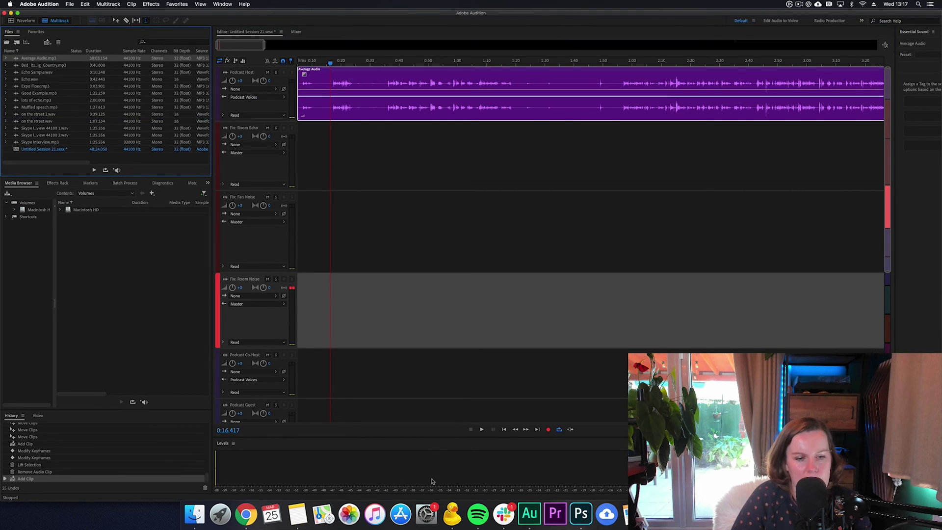
pyautogui.click(406, 371)
# Listen to the unprocessed Average Audio.mp3 in the waveform editor from about 5:04 and return to Untitled Session 21.
pyautogui.click(73, 61)
pyautogui.doubleClick(73, 62)
pyautogui.click(229, 74)
pyautogui.click(296, 72)
pyautogui.press('space')
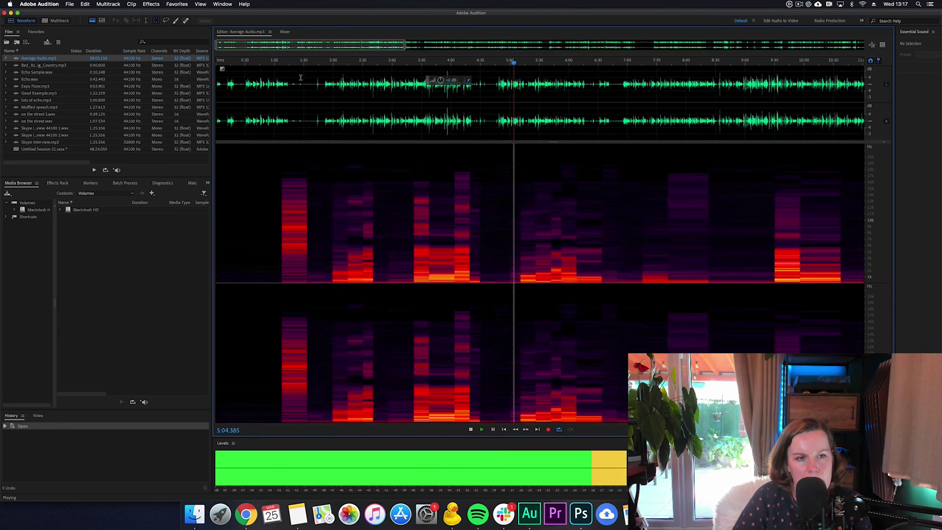
pyautogui.scroll(1, 301, 78)
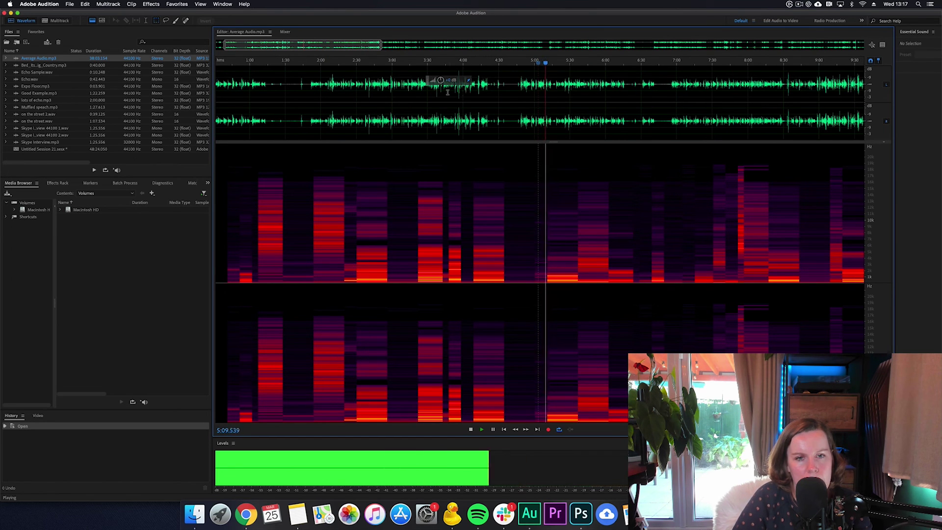
pyautogui.press('space')
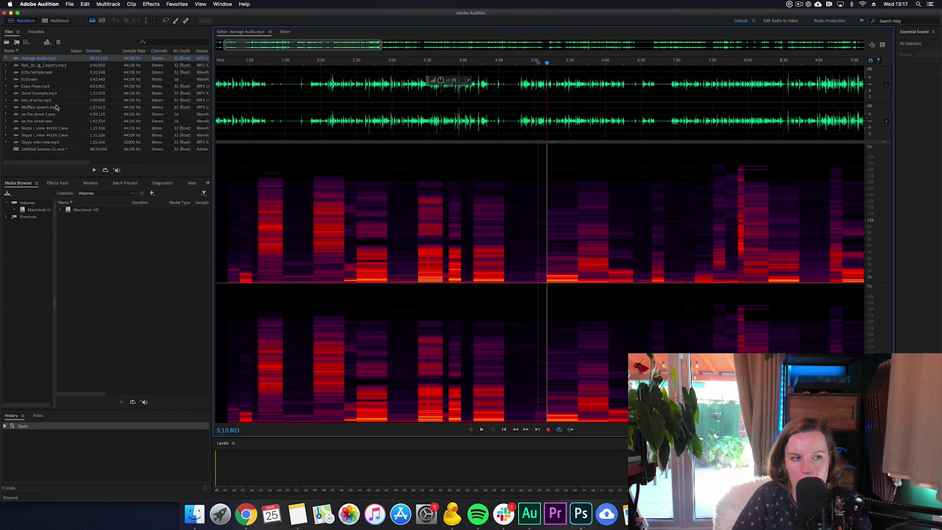
pyautogui.doubleClick(62, 149)
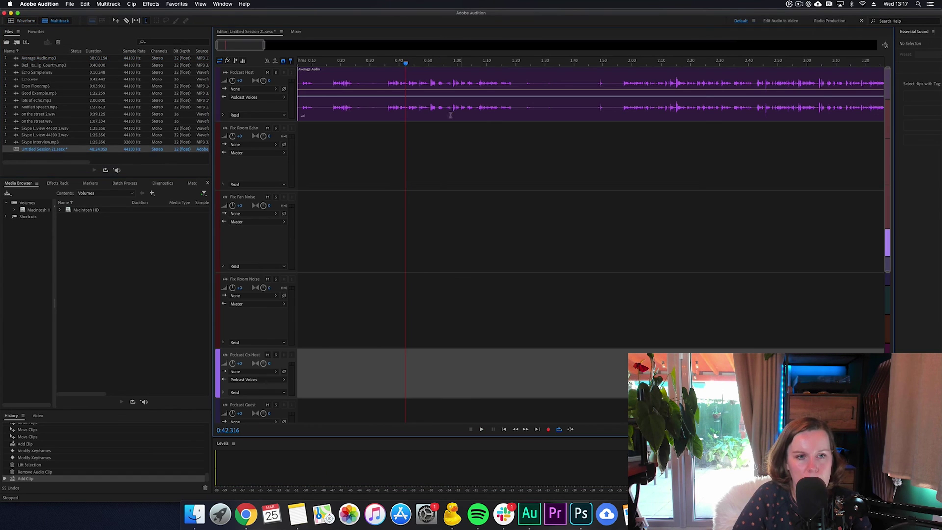
# Listen to the Average Audio clip through the Podcast Host track from about 0:36.
pyautogui.click(388, 74)
pyautogui.press('space')
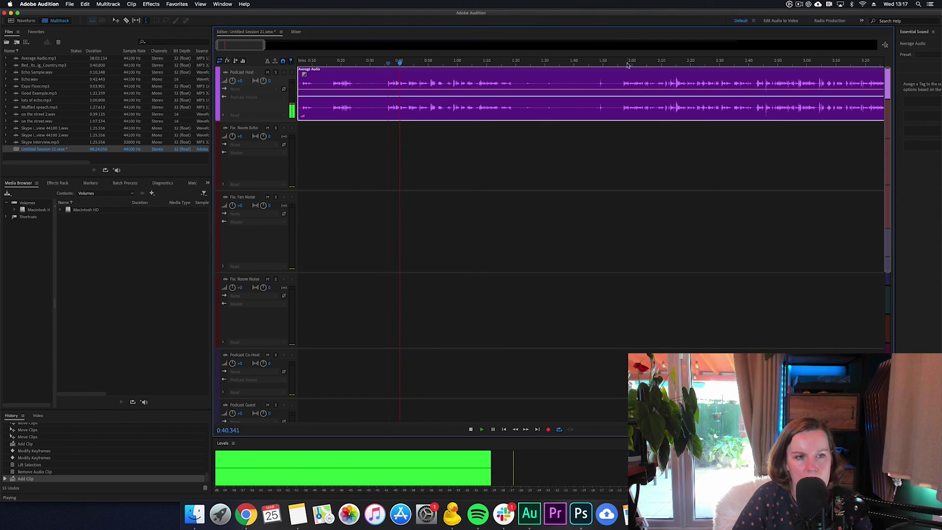
pyautogui.press('space')
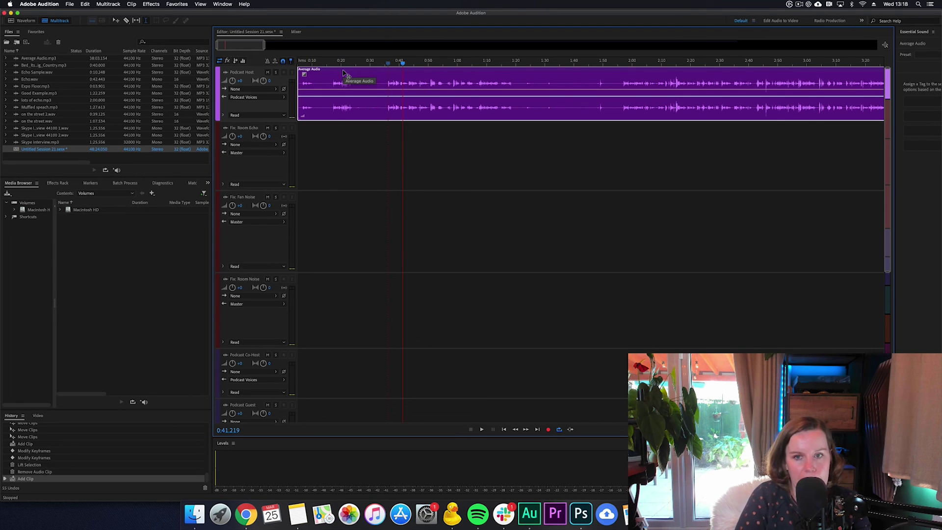
# Remove the Average Audio clip from the Podcast Host track.
pyautogui.press('Delete')
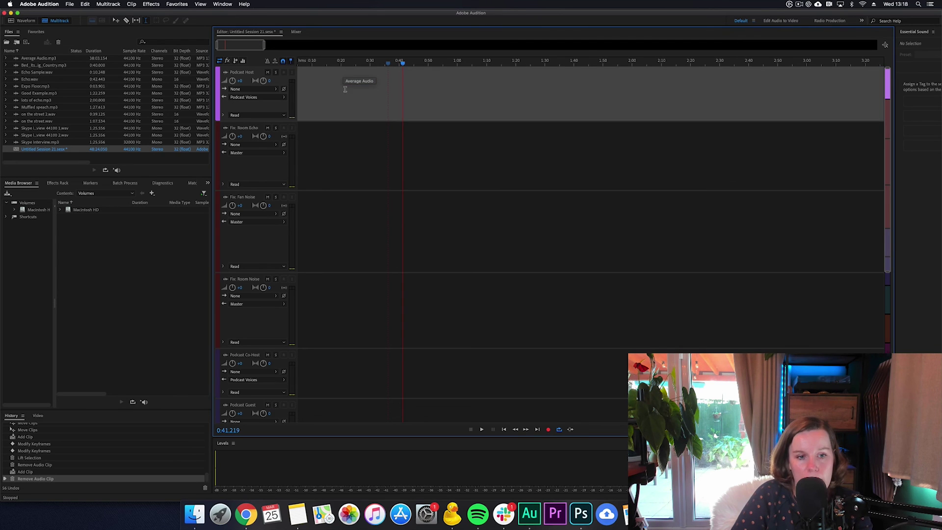
pyautogui.scroll(-1, 373, 136)
pyautogui.scroll(2, 372, 136)
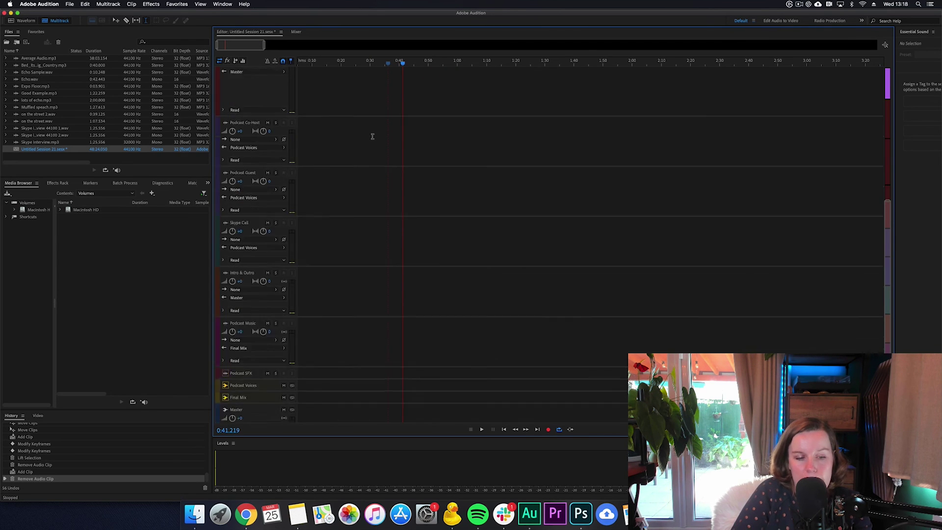